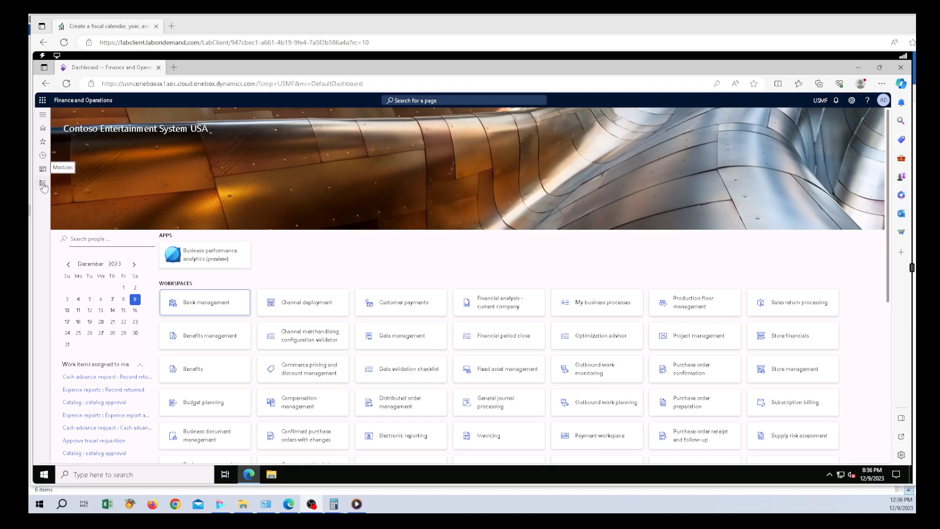
# Open the list of all sales orders in Accounts receivable and start a new sales order.
pyautogui.click(43, 185)
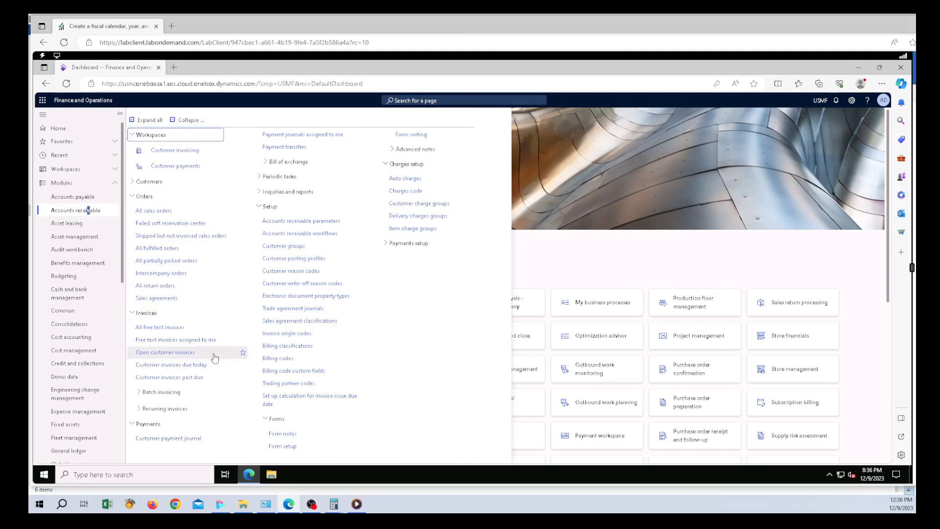
pyautogui.click(157, 212)
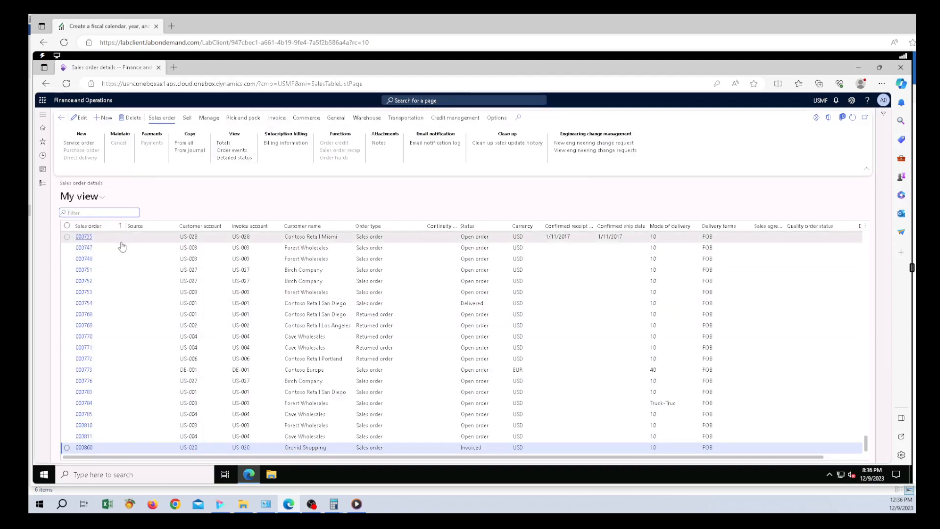
pyautogui.click(106, 118)
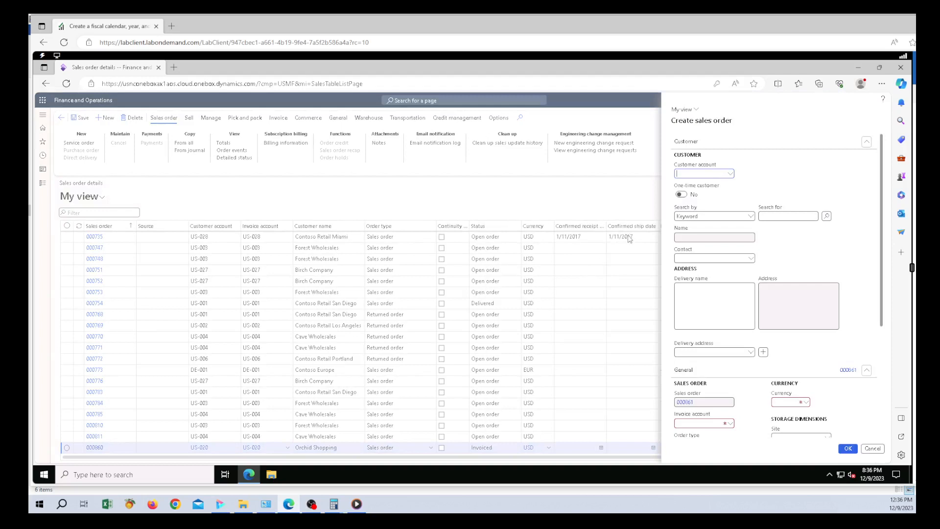
# Filter the customer account lookup by account number and select Orchid Shopping as the customer for the new sales order.
pyautogui.click(731, 175)
pyautogui.click(731, 175)
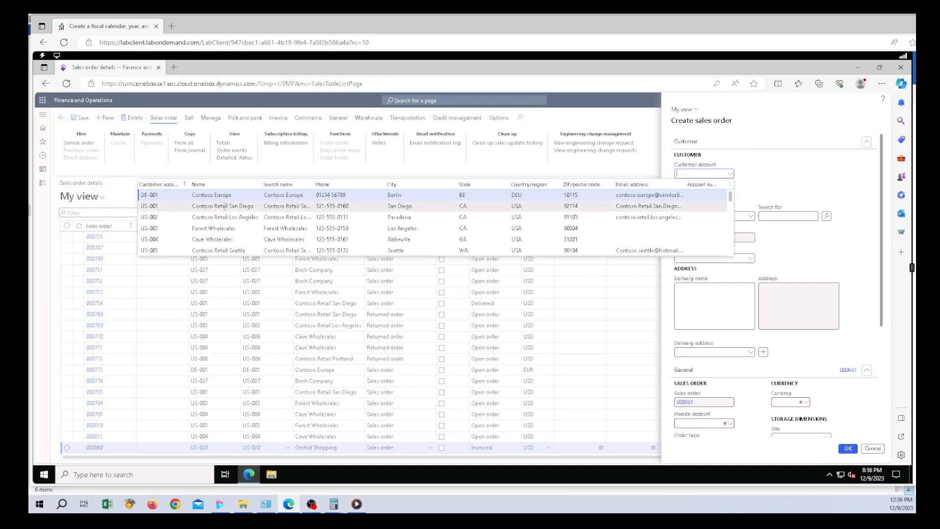
pyautogui.click(186, 185)
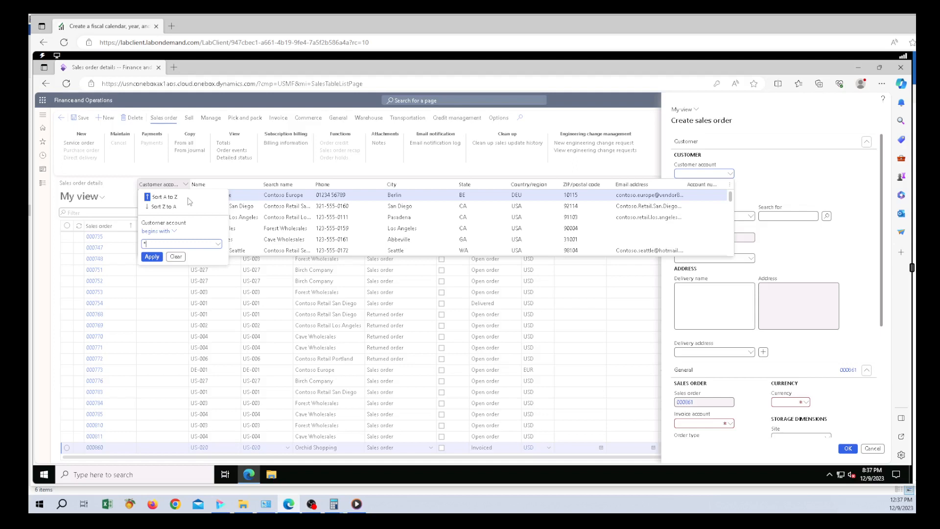
pyautogui.write('*20')
pyautogui.click(151, 257)
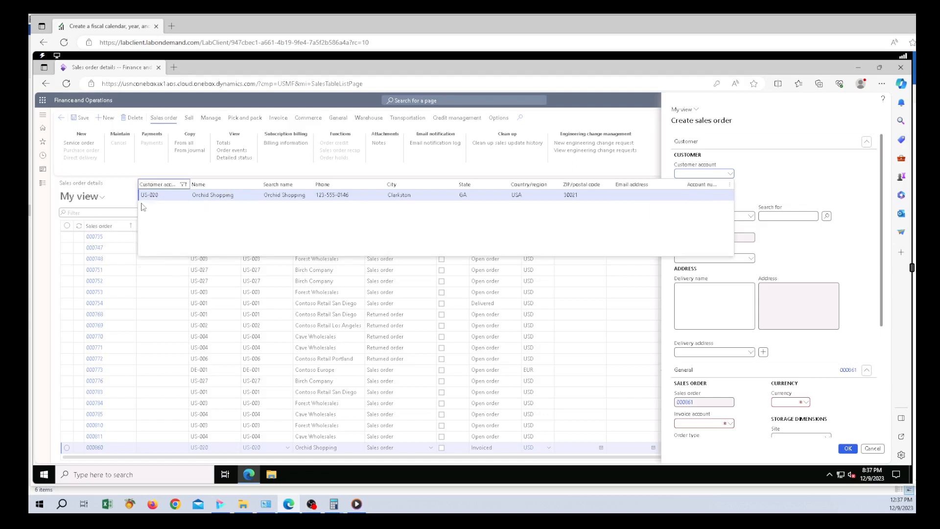
pyautogui.click(177, 196)
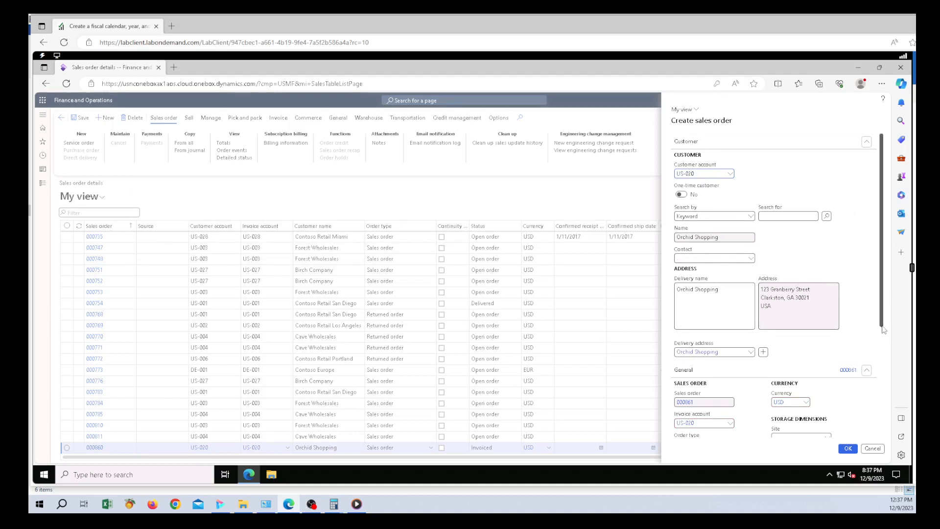
# Review the customer details filled into the order and the delivery addresses available for the customer.
pyautogui.scroll(-2, 884, 330)
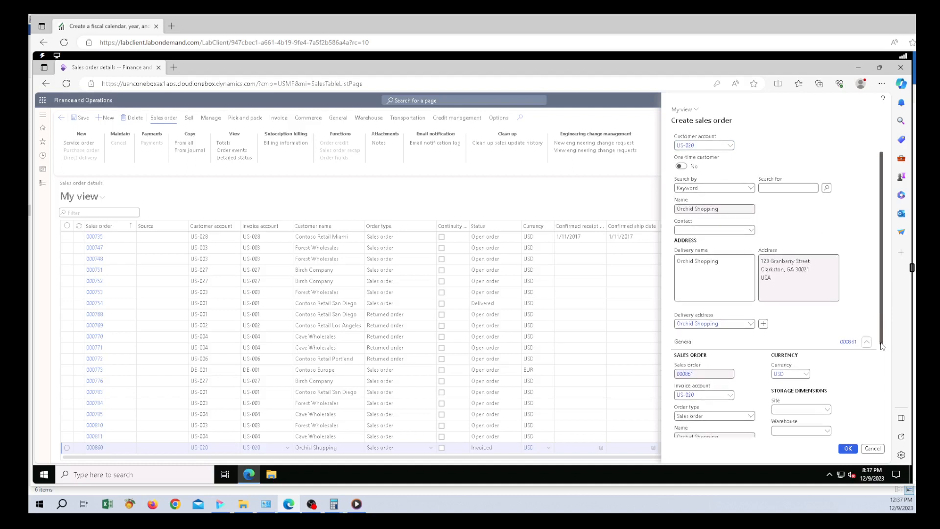
pyautogui.moveTo(883, 347); pyautogui.dragTo(883, 352)
pyautogui.scroll(2, 770, 295)
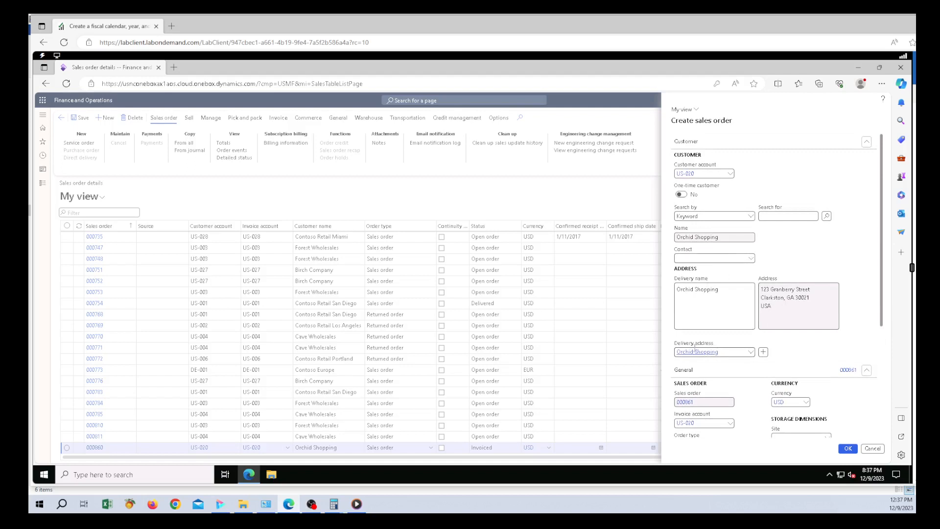
pyautogui.click(752, 352)
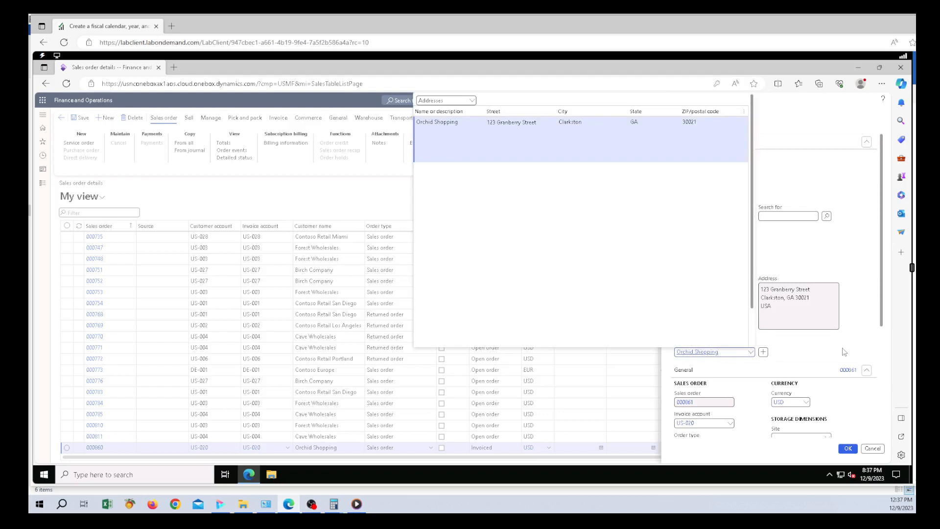
pyautogui.click(790, 355)
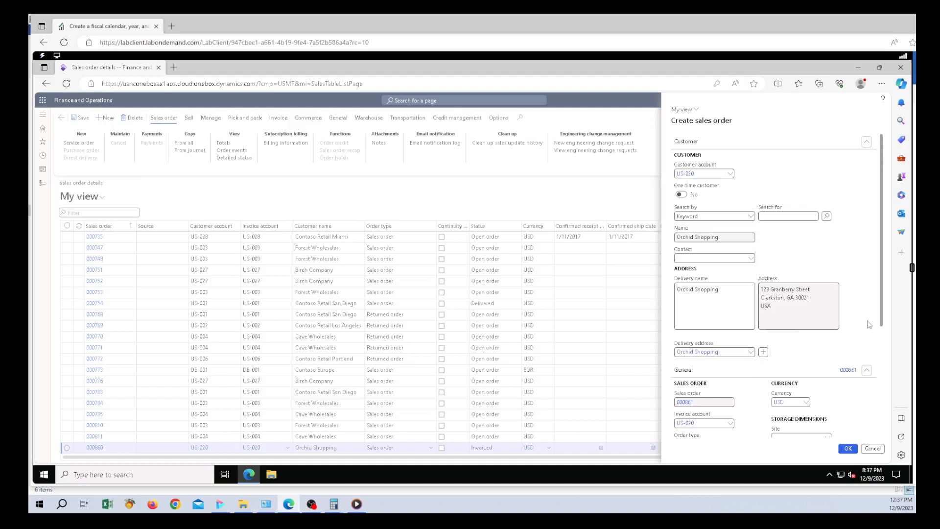
# Set the warehouse in the order's storage dimensions to 11.
pyautogui.moveTo(885, 317); pyautogui.dragTo(881, 396)
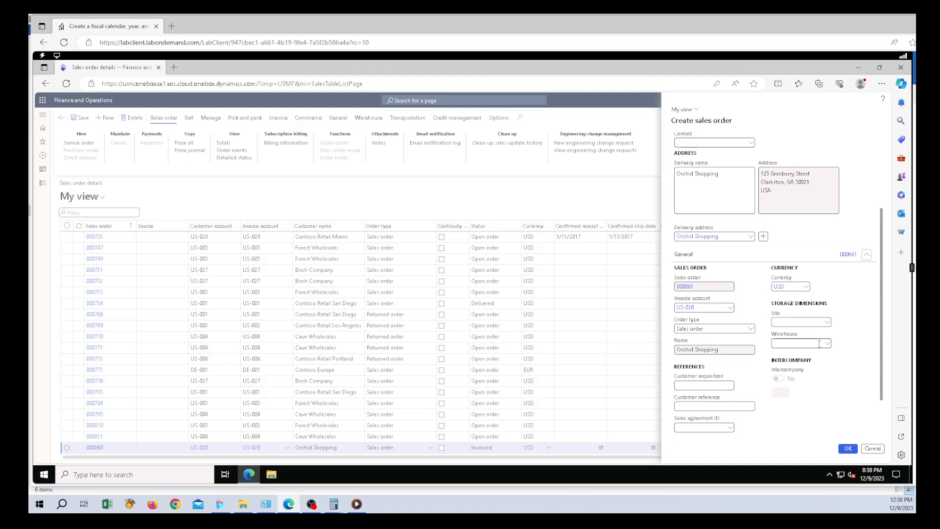
pyautogui.click(827, 344)
pyautogui.write('11')
# Enter the customer's purchase order number as the customer requisition and JOB#1525 as the customer reference.
pyautogui.click(723, 386)
pyautogui.write('PO#125')
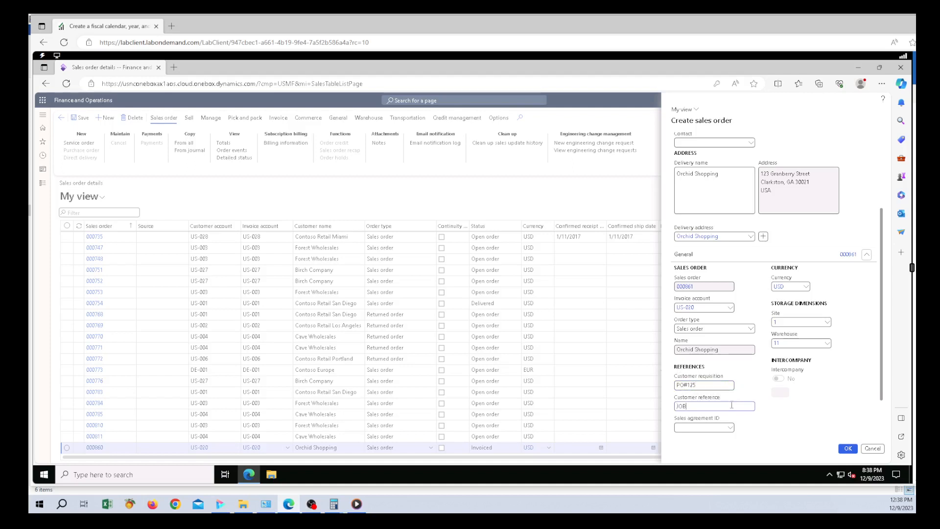
pyautogui.click(732, 405)
pyautogui.write('JOB#1525')
# Check the project ID choices, leave the field empty and create the sales order.
pyautogui.scroll(-1, 887, 421)
pyautogui.scroll(-1, 887, 426)
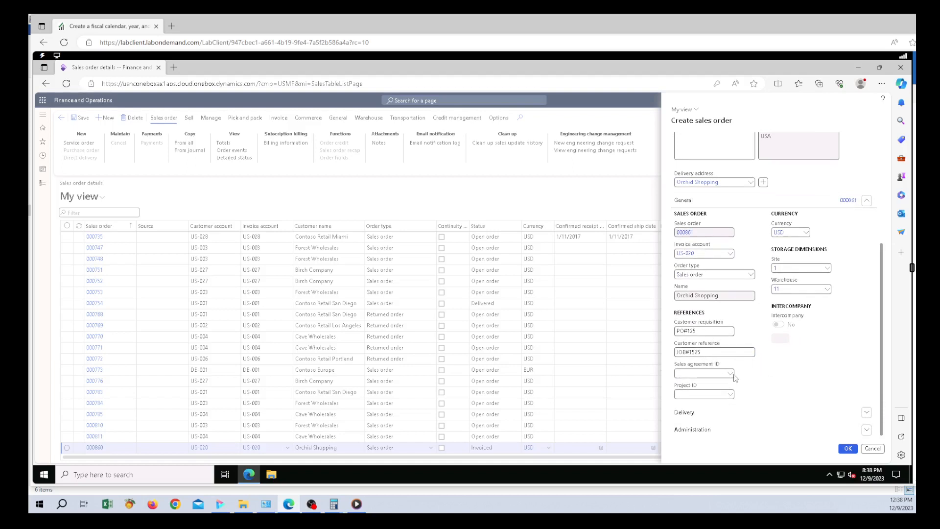
pyautogui.click(731, 395)
pyautogui.click(797, 370)
pyautogui.click(844, 450)
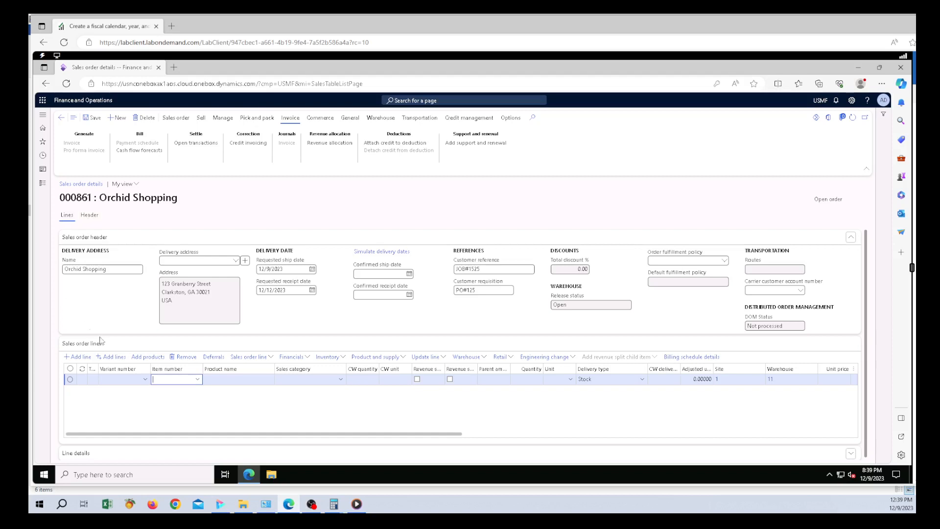
# Put item D0002 (Cabinet) on the first sales order line with a quantity of 3.
pyautogui.click(192, 382)
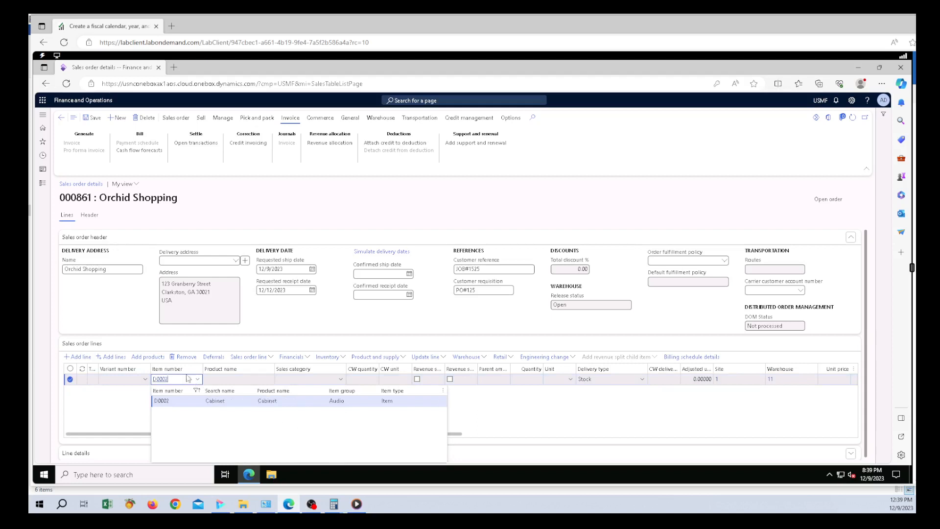
pyautogui.click(183, 401)
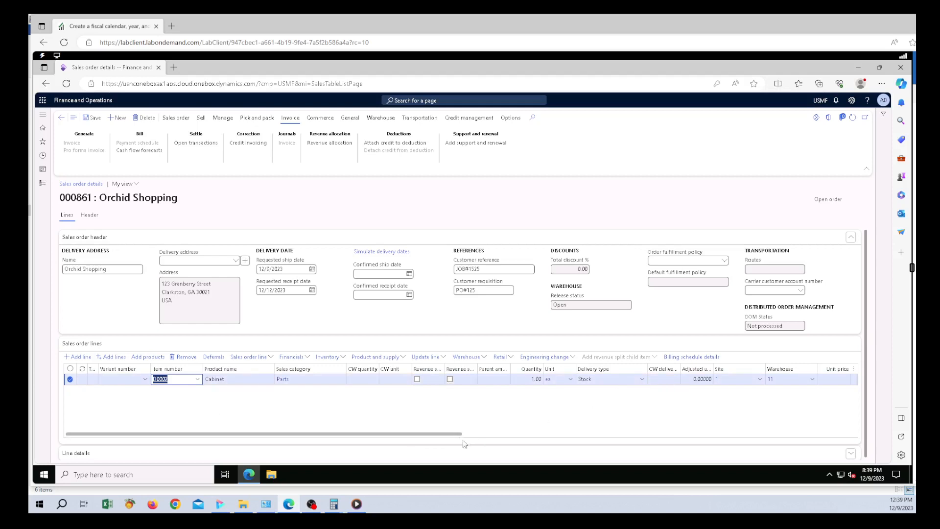
pyautogui.click(534, 379)
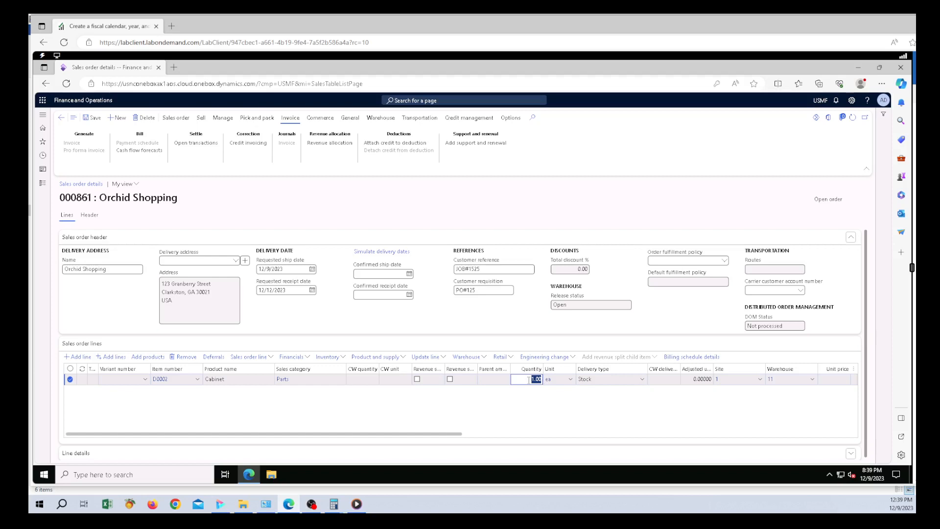
pyautogui.write('3')
# Set the unit price of the Cabinet line to 200.00.
pyautogui.moveTo(460, 433); pyautogui.dragTo(577, 434)
pyautogui.click(616, 382)
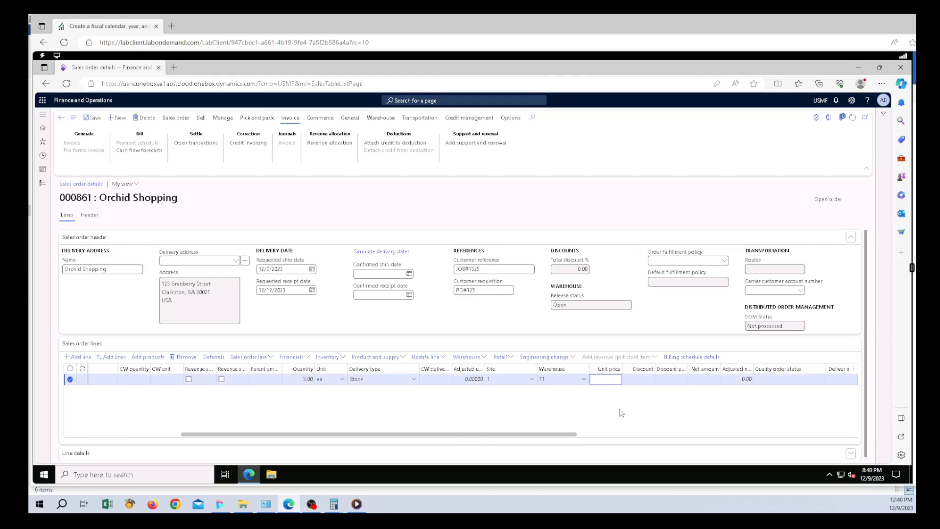
pyautogui.write('200.00')
pyautogui.click(621, 413)
pyautogui.click(607, 411)
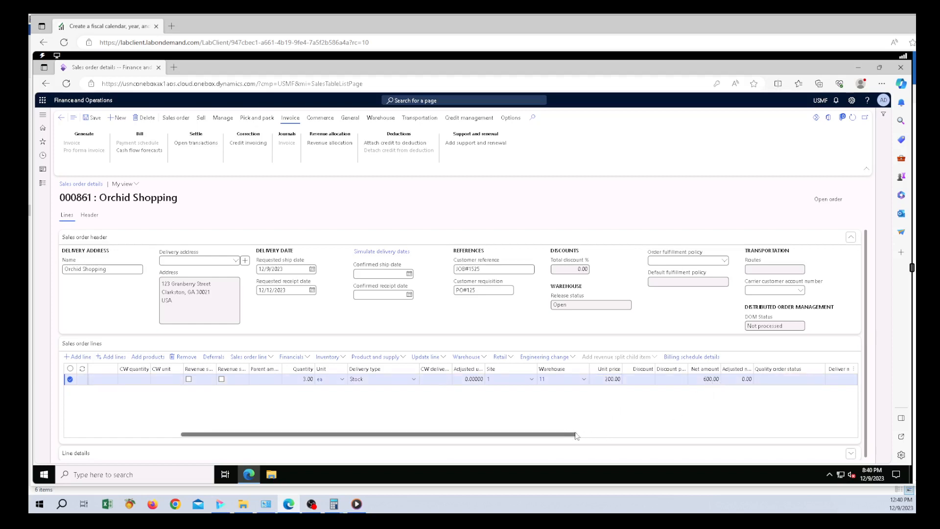
pyautogui.moveTo(578, 435); pyautogui.dragTo(773, 436)
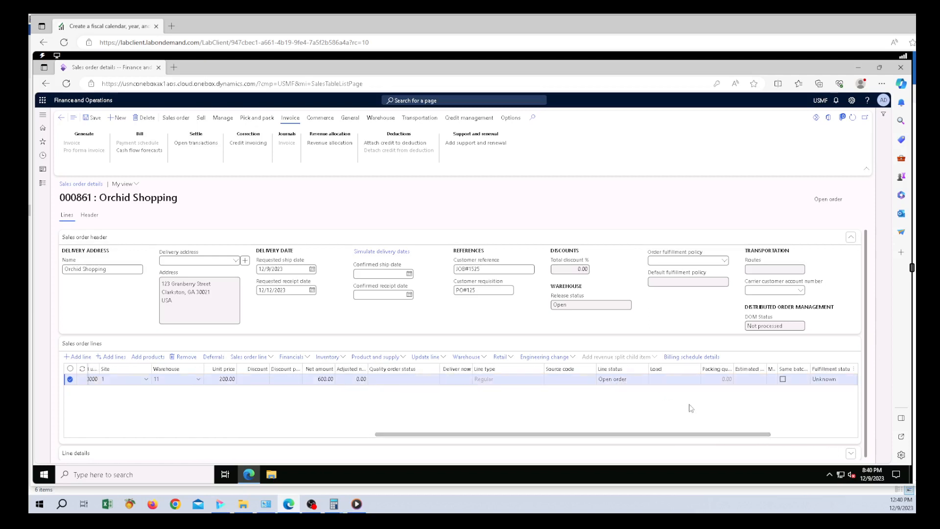
pyautogui.moveTo(759, 435); pyautogui.dragTo(397, 417)
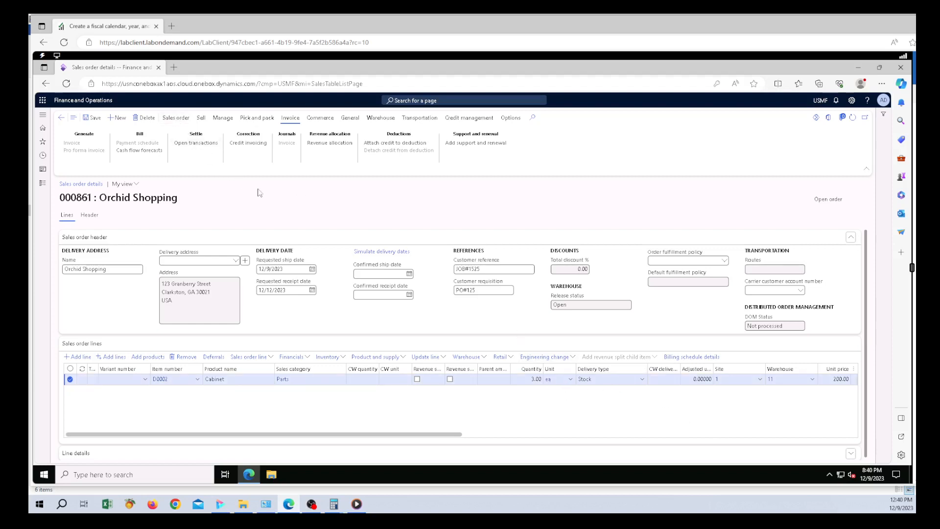
# Save the sales order with its Cabinet line.
pyautogui.click(200, 119)
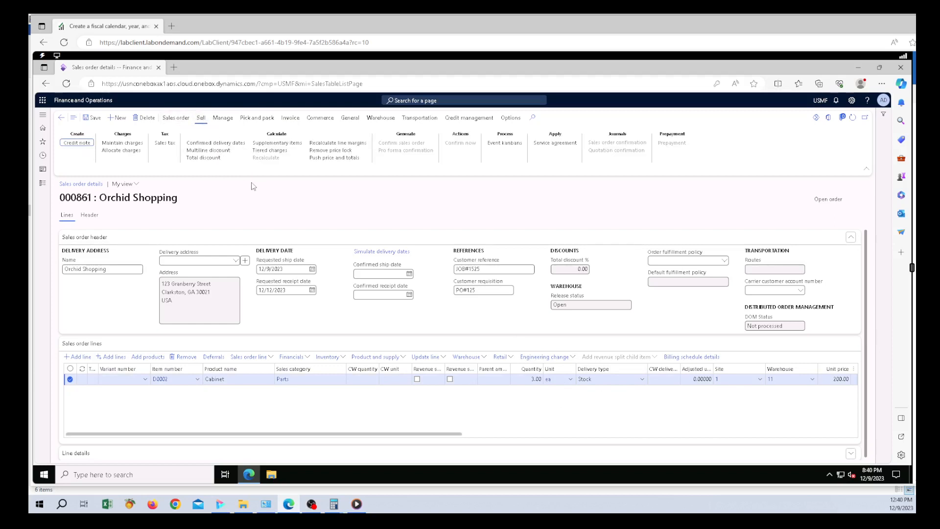
pyautogui.click(174, 119)
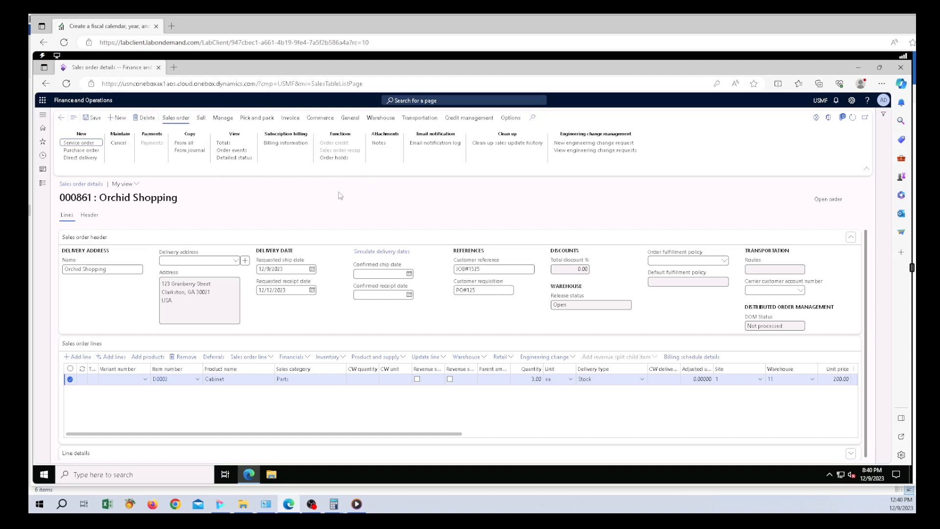
pyautogui.click(95, 119)
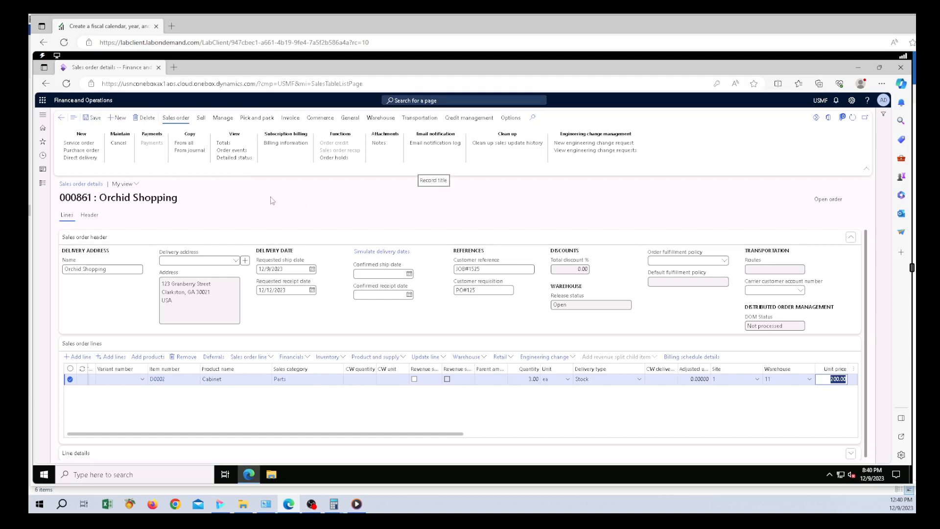
# Confirm the sales order and post the confirmation without printing it.
pyautogui.click(201, 119)
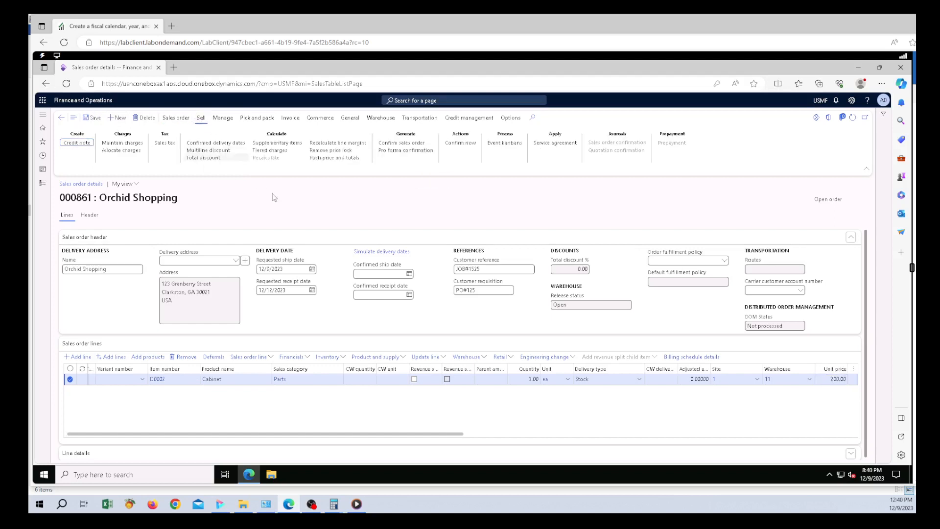
pyautogui.click(411, 144)
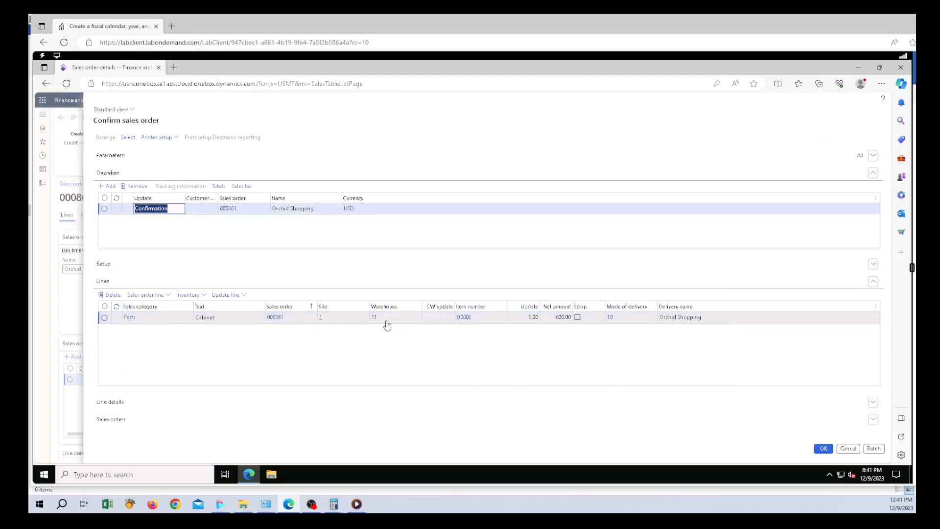
pyautogui.click(535, 320)
pyautogui.click(824, 449)
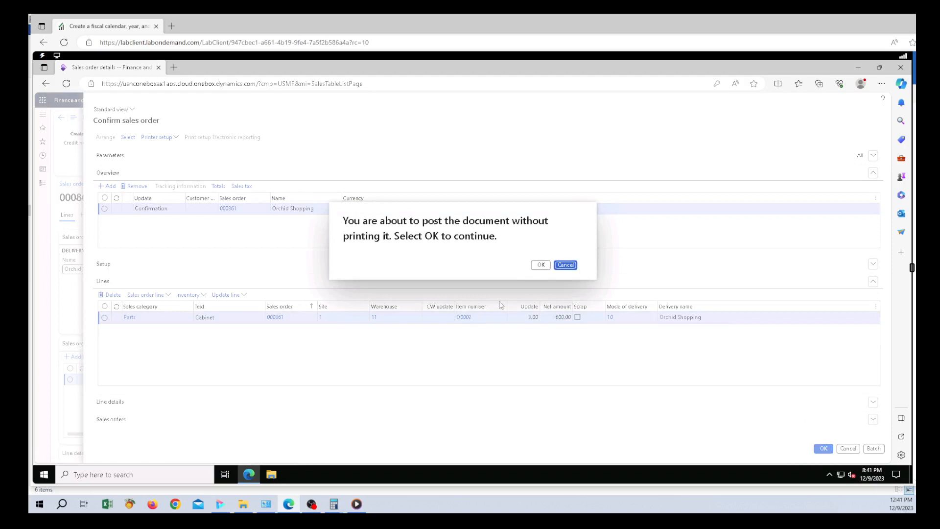
pyautogui.click(542, 264)
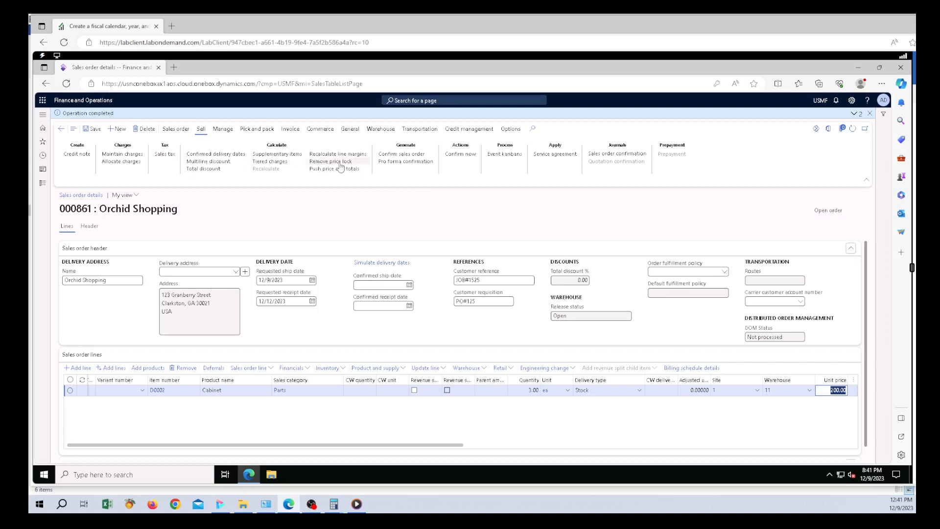
# Open the order's sales order confirmation journal and examine the original preview of the confirmation, including references, line amounts and totals.
pyautogui.click(625, 156)
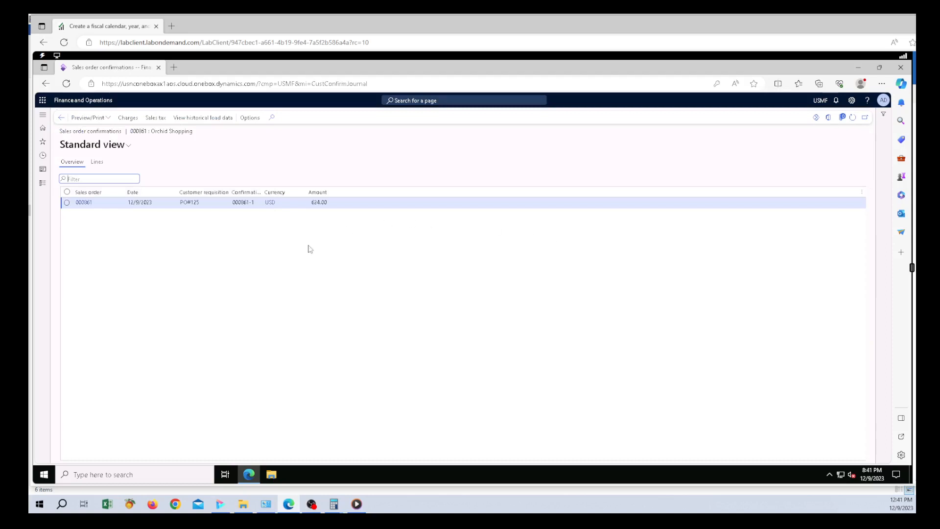
pyautogui.click(109, 118)
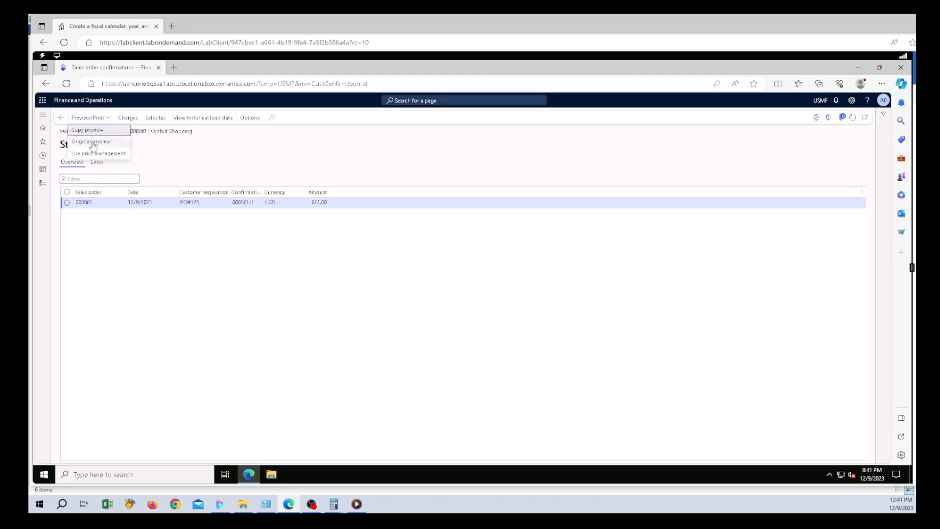
pyautogui.click(92, 142)
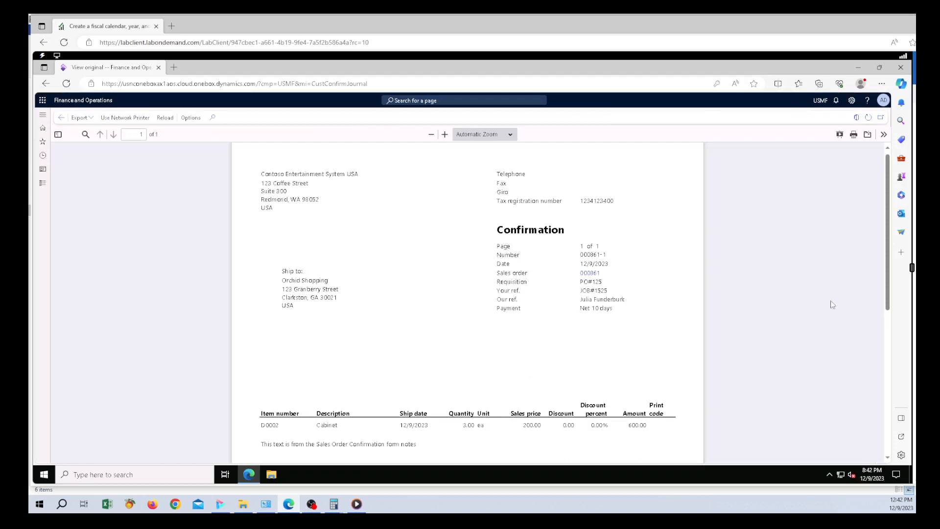
pyautogui.moveTo(888, 305); pyautogui.dragTo(890, 387)
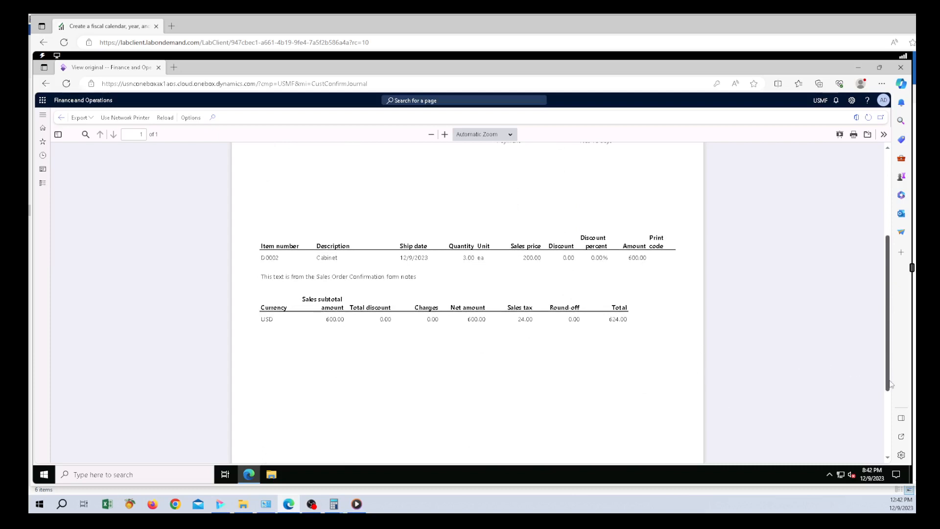
pyautogui.moveTo(891, 384); pyautogui.dragTo(893, 271)
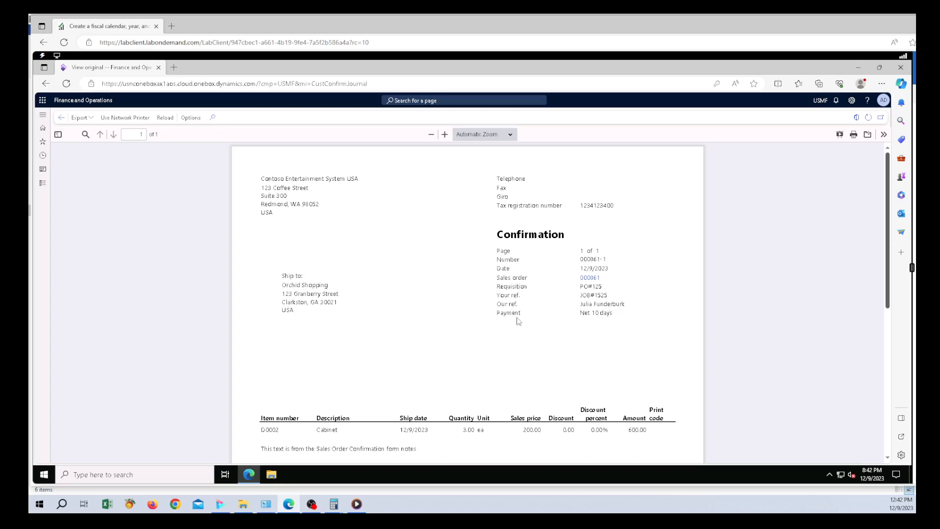
pyautogui.moveTo(890, 307); pyautogui.dragTo(889, 316)
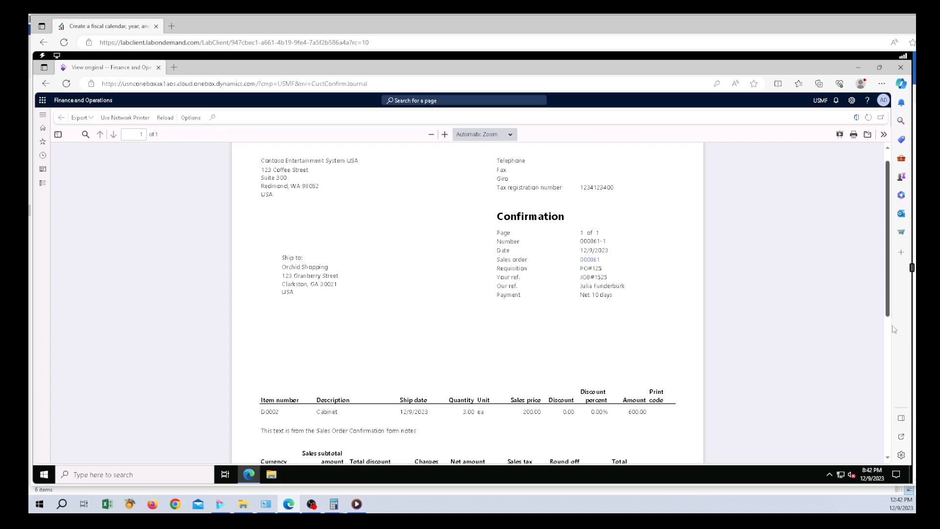
# Finish reading the confirmation preview and return to the sales order lines.
pyautogui.scroll(-2, 894, 342)
pyautogui.scroll(4, 895, 342)
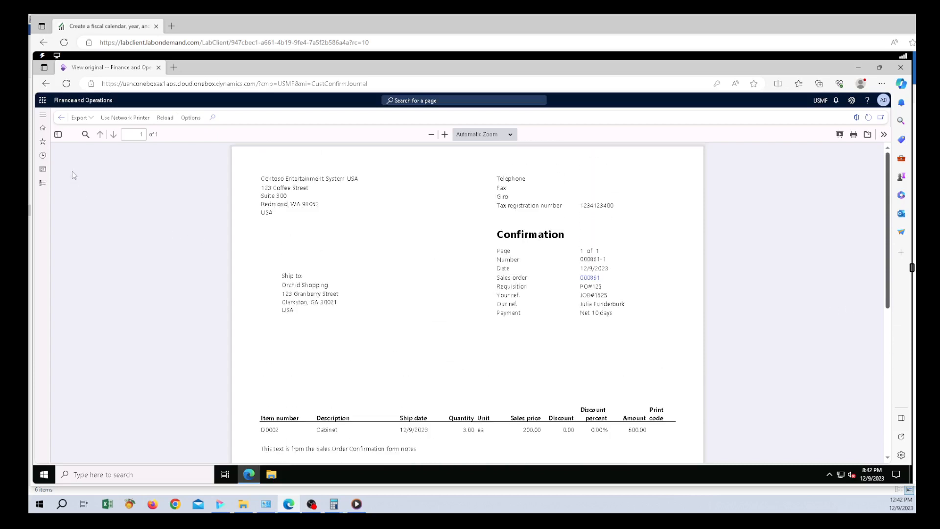
pyautogui.click(61, 118)
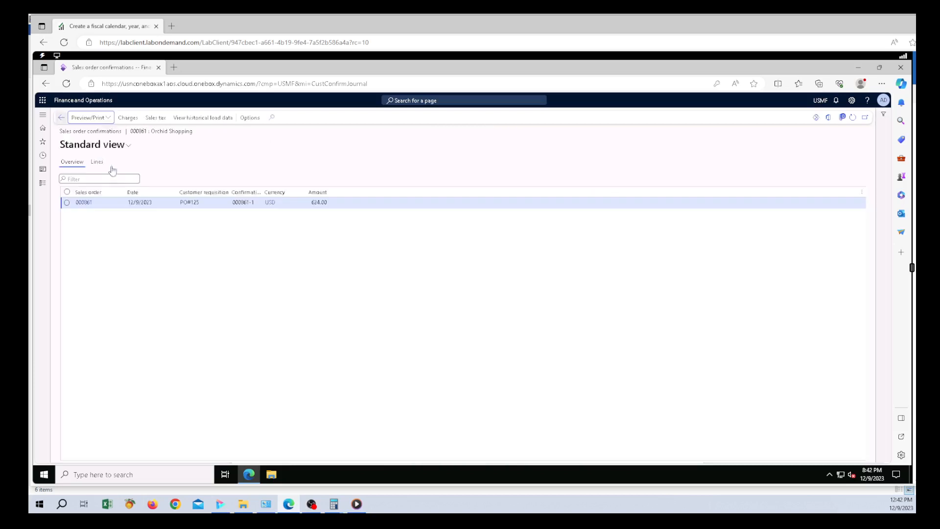
pyautogui.click(62, 120)
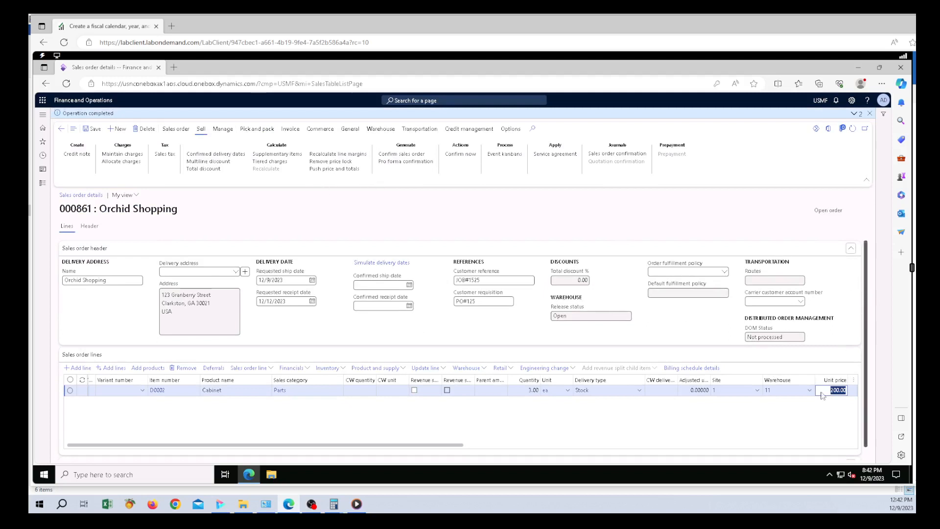
pyautogui.click(798, 424)
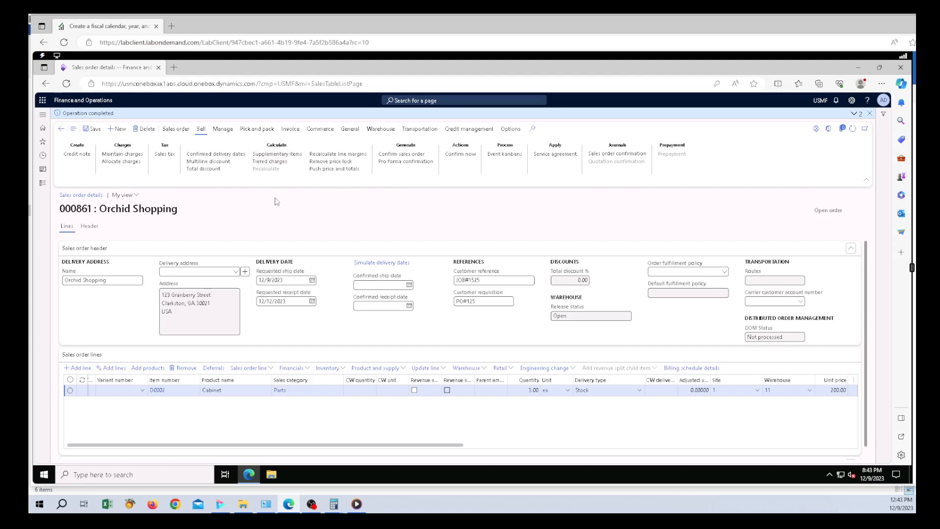
# Set the Deliver now quantity of the Cabinet line to 3 in preparation for picking.
pyautogui.click(256, 132)
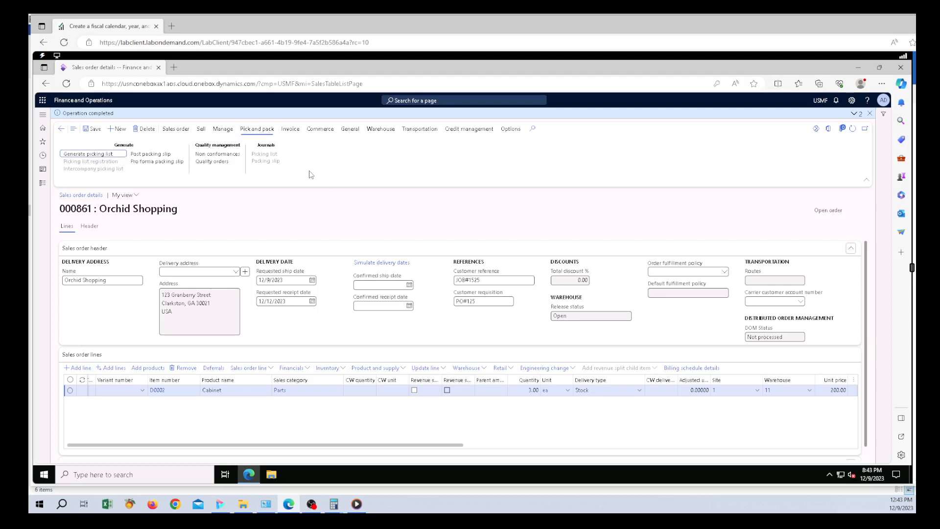
pyautogui.moveTo(461, 447); pyautogui.dragTo(570, 449)
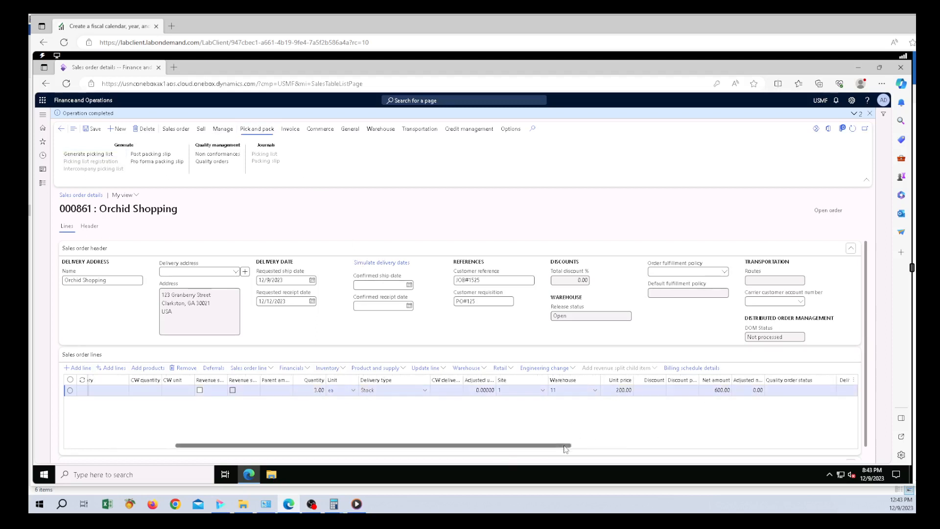
pyautogui.moveTo(568, 446); pyautogui.dragTo(632, 455)
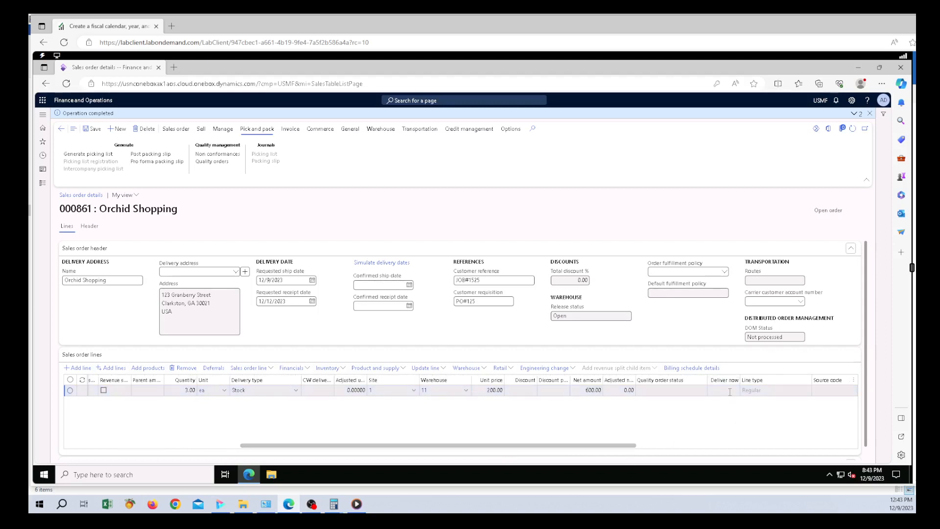
pyautogui.click(730, 392)
pyautogui.write('3')
pyautogui.press('Return')
pyautogui.moveTo(634, 447); pyautogui.dragTo(431, 430)
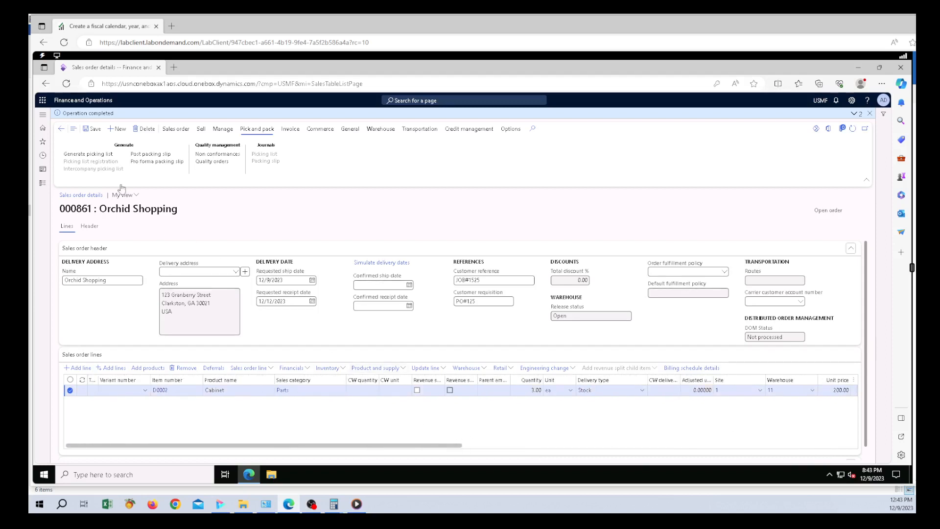
# Generate the picking list for the Cabinet line and post it without printing.
pyautogui.click(94, 154)
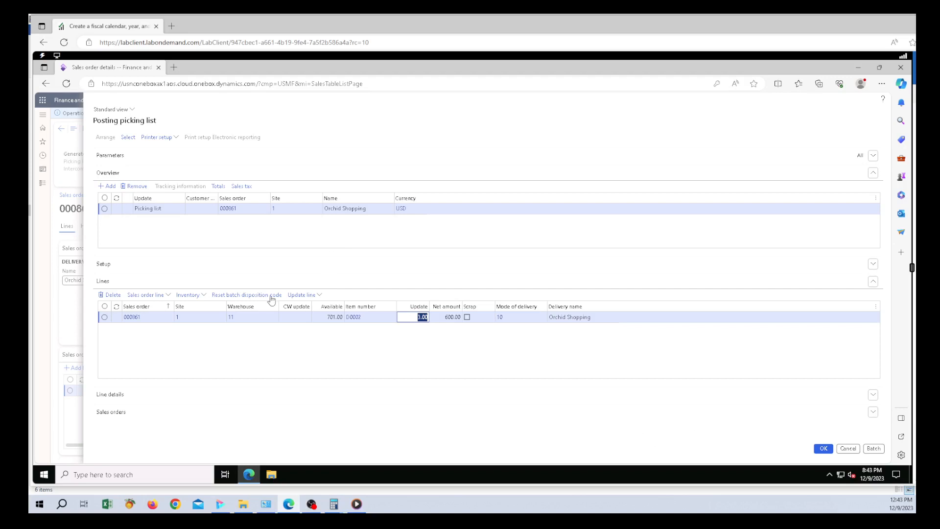
pyautogui.click(432, 331)
pyautogui.click(824, 448)
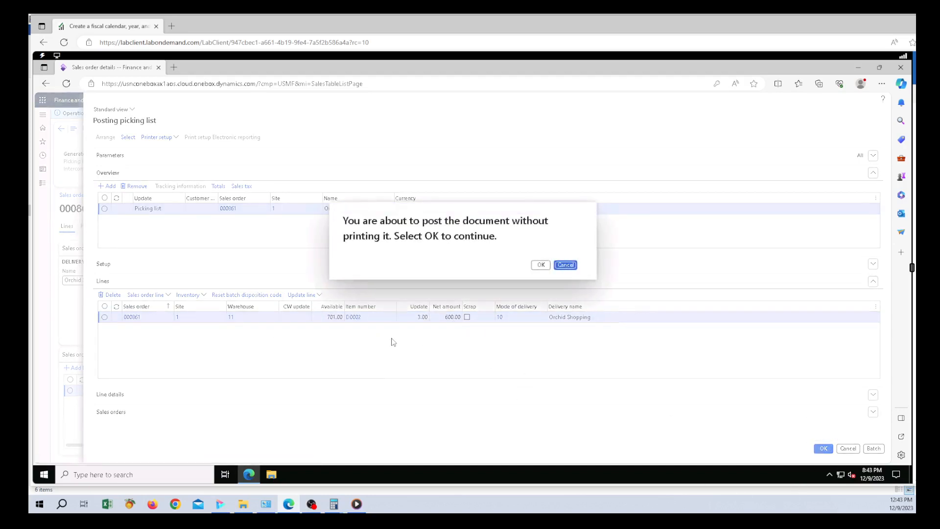
pyautogui.click(542, 266)
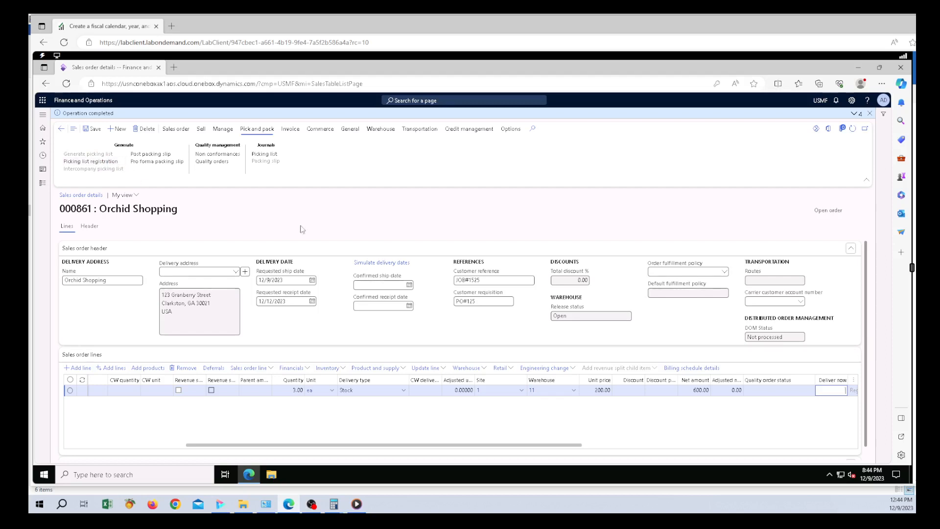
# Preview the order's posted picking list on screen, examine its header and line details, and return to the sales order.
pyautogui.click(267, 156)
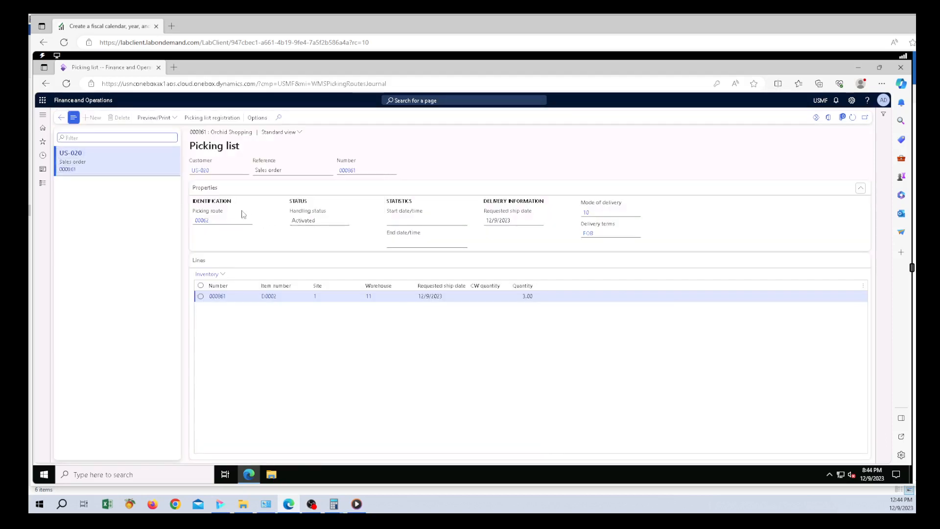
pyautogui.click(175, 118)
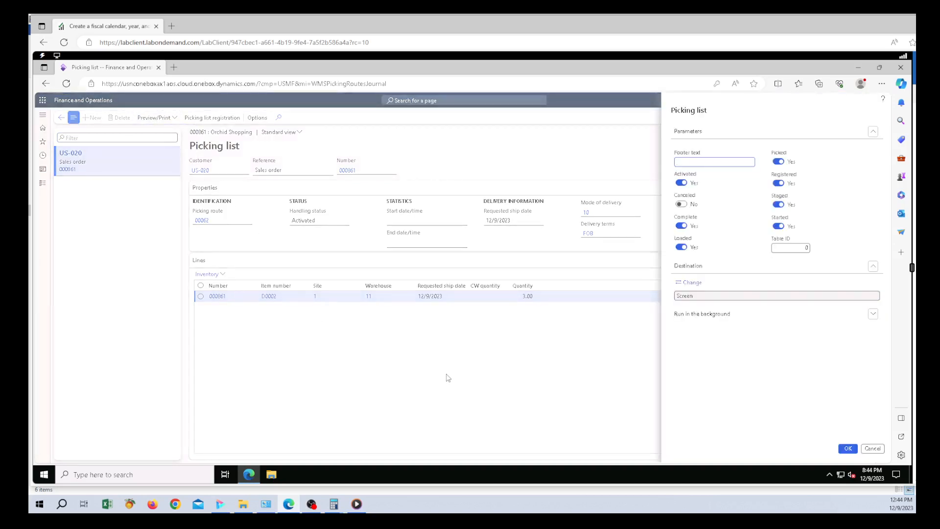
pyautogui.click(849, 449)
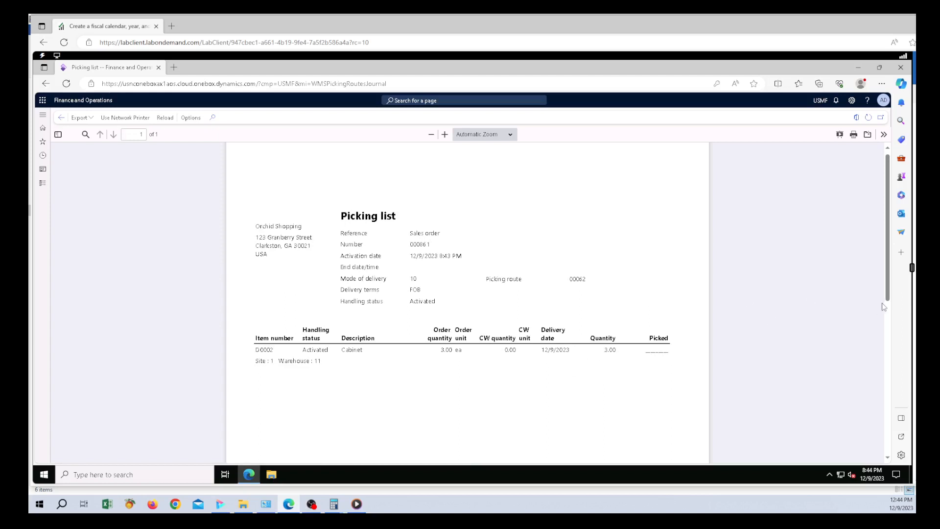
pyautogui.moveTo(888, 300); pyautogui.dragTo(891, 320)
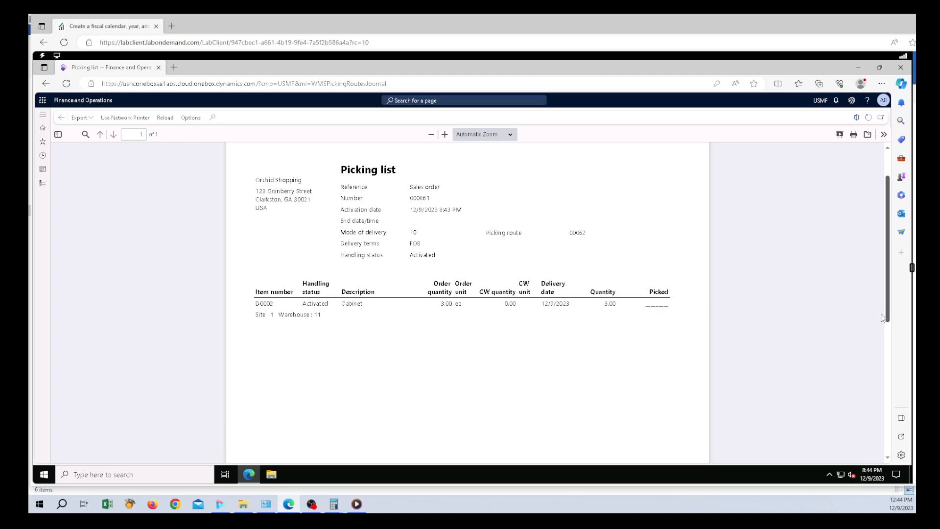
pyautogui.scroll(-5, 888, 321)
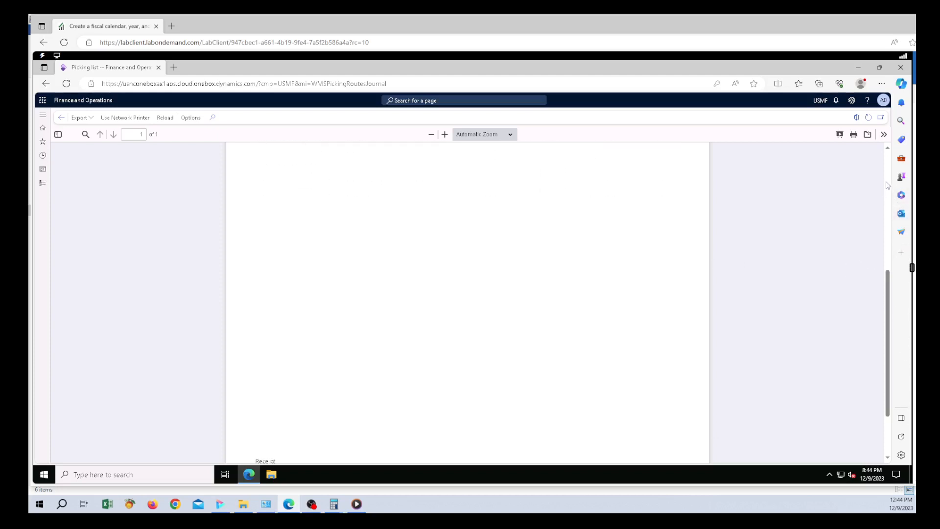
pyautogui.scroll(5, 888, 185)
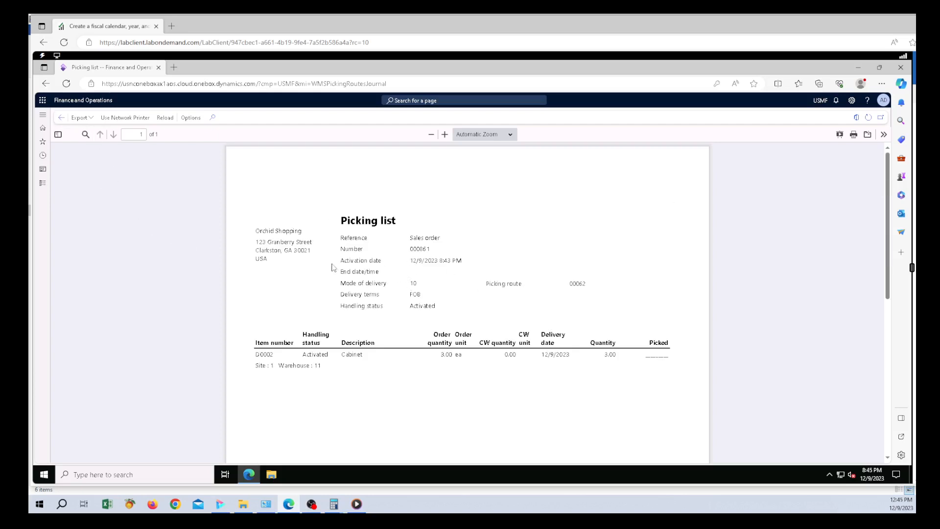
pyautogui.click(61, 120)
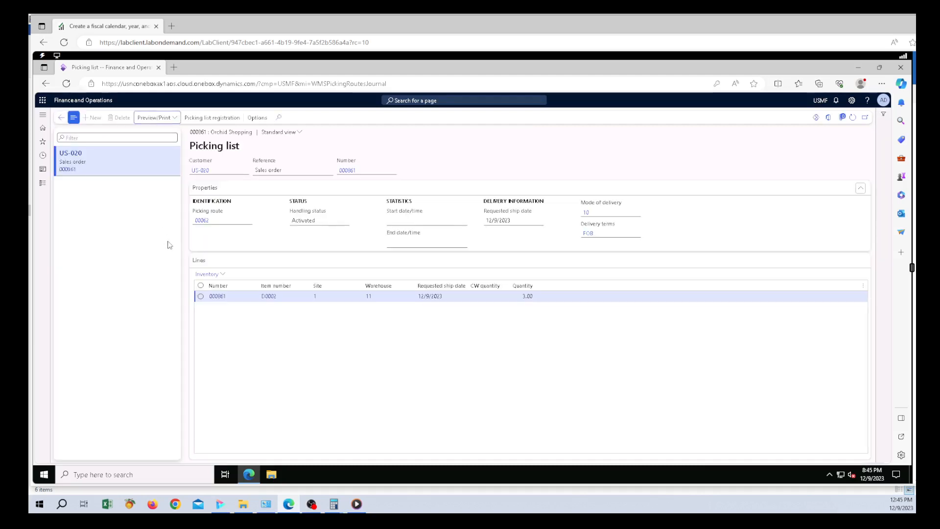
pyautogui.click(62, 120)
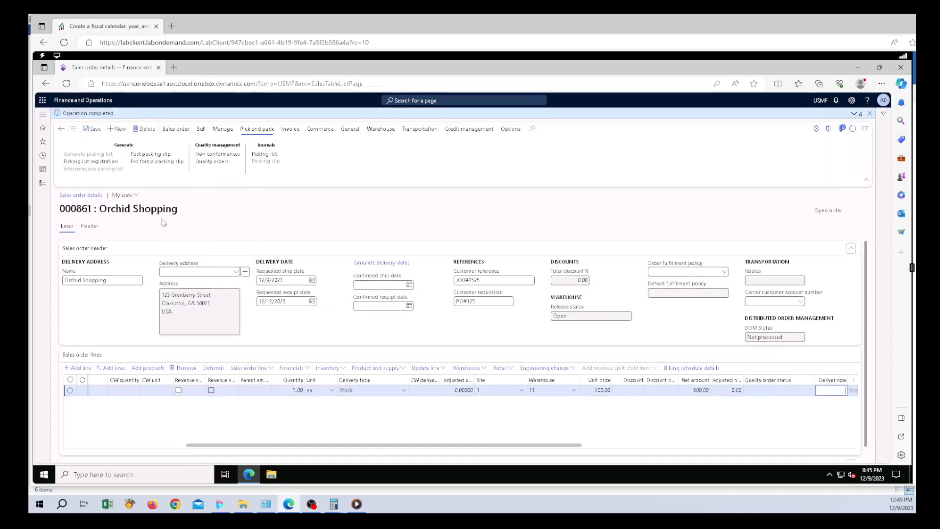
# Complete the picking list registration for the Cabinet line and return to the sales order.
pyautogui.click(104, 162)
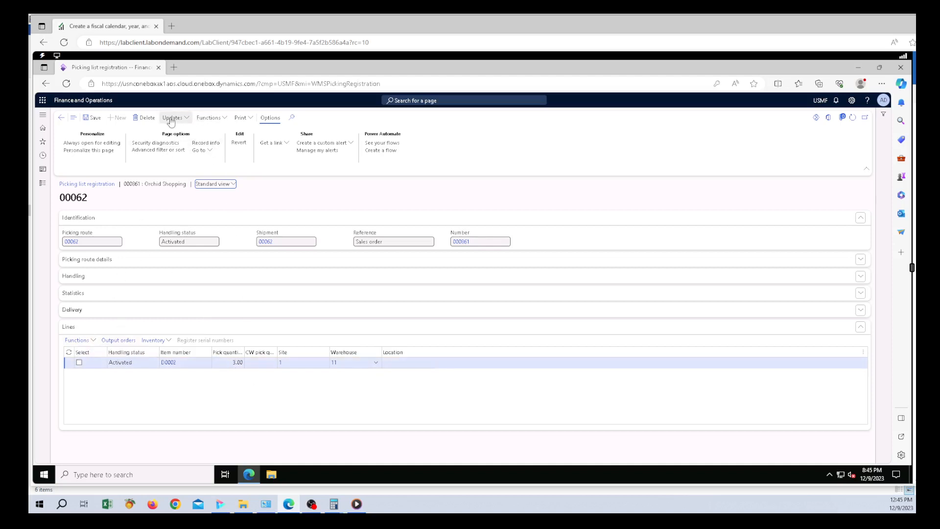
pyautogui.click(189, 122)
pyautogui.click(177, 130)
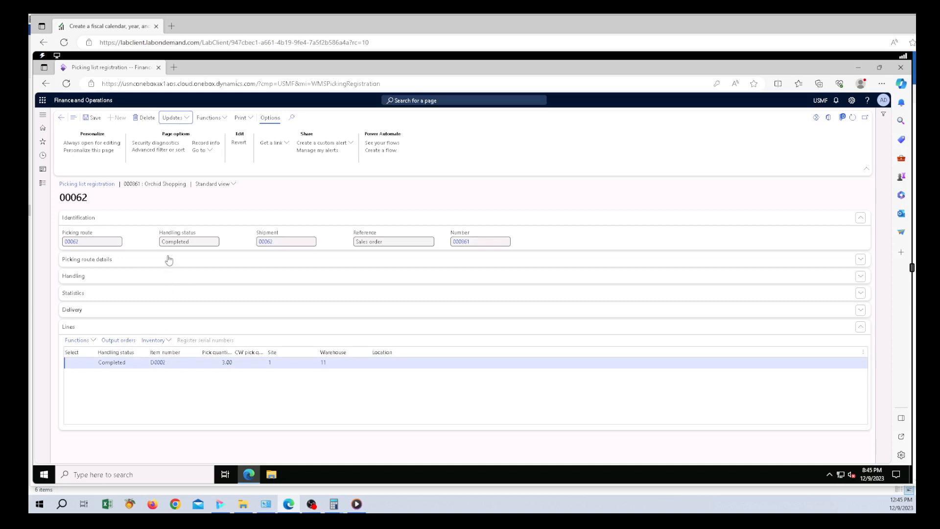
pyautogui.click(62, 118)
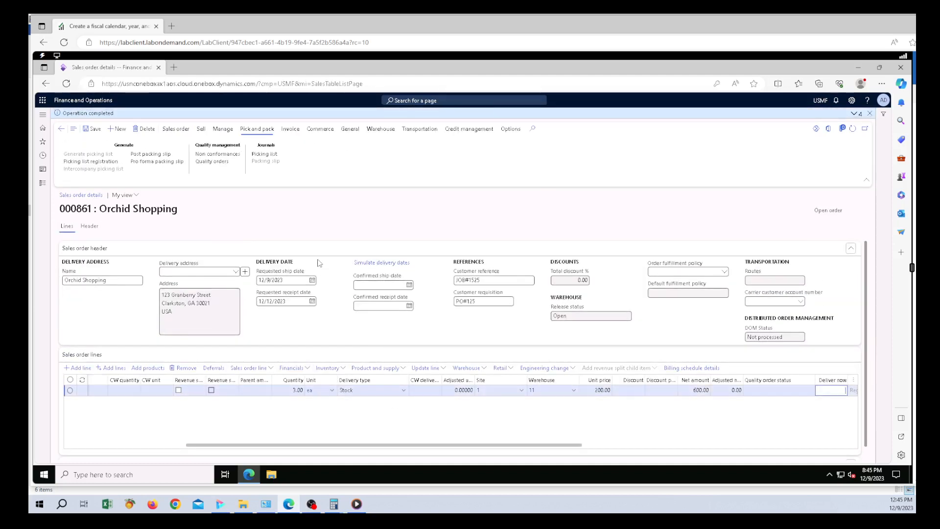
# Post the packing slip for the picked Cabinet line without printing it.
pyautogui.click(153, 154)
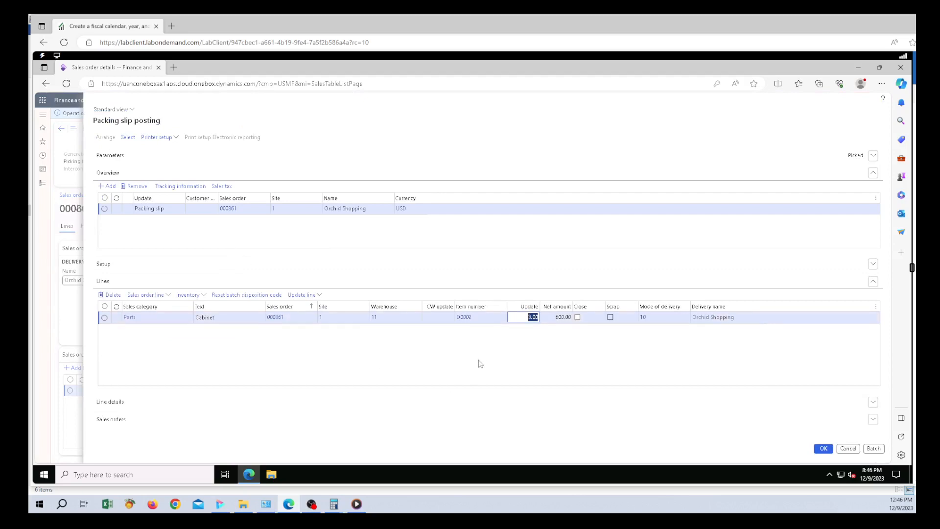
pyautogui.click(527, 341)
pyautogui.click(824, 449)
pyautogui.click(541, 265)
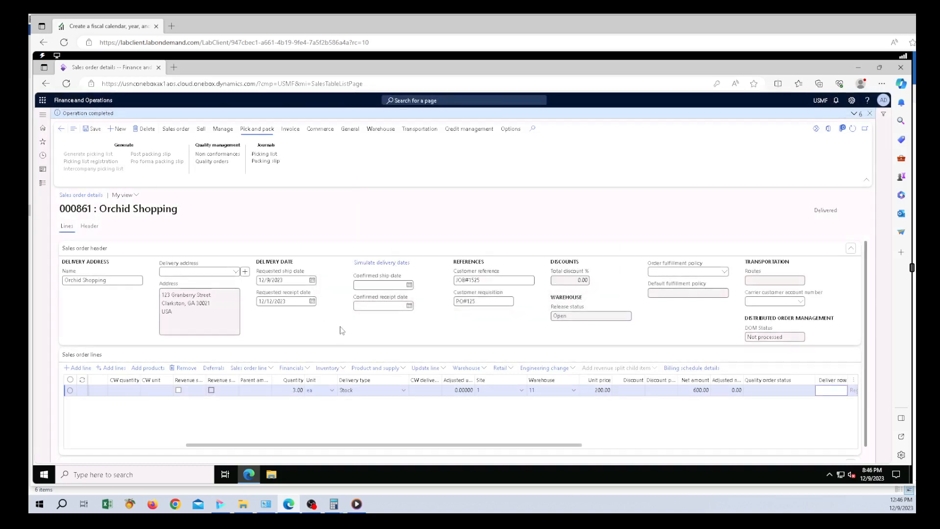
# Open the order's packing slip journal and examine the original preview of the packing slip.
pyautogui.click(265, 162)
pyautogui.click(268, 161)
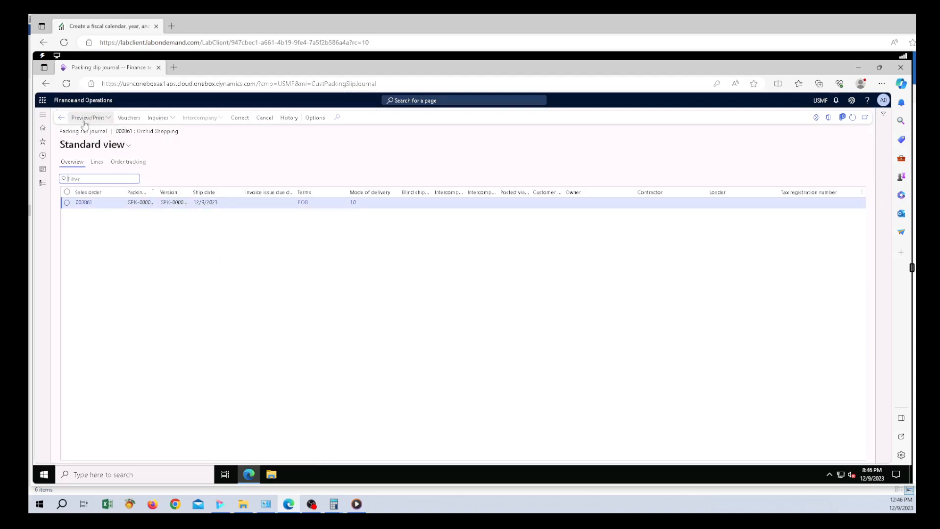
pyautogui.click(107, 119)
pyautogui.click(96, 143)
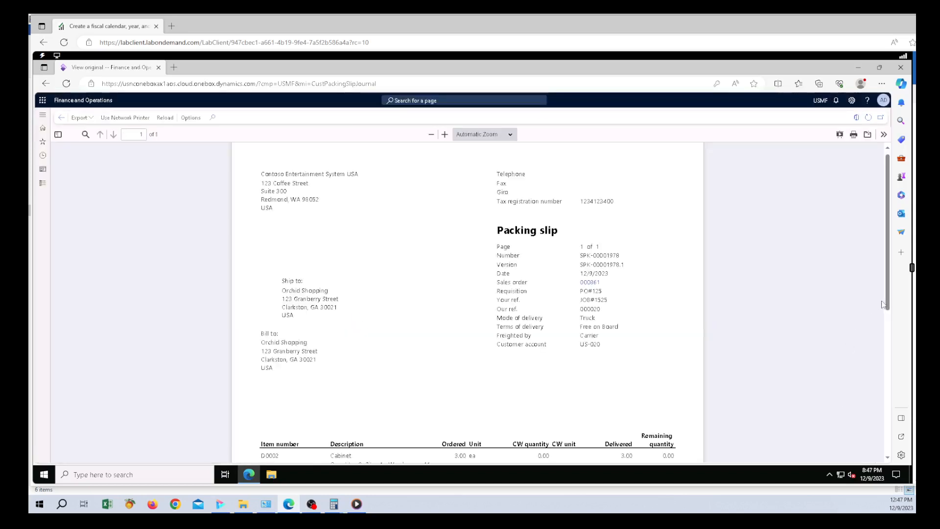
pyautogui.moveTo(884, 304); pyautogui.dragTo(906, 262)
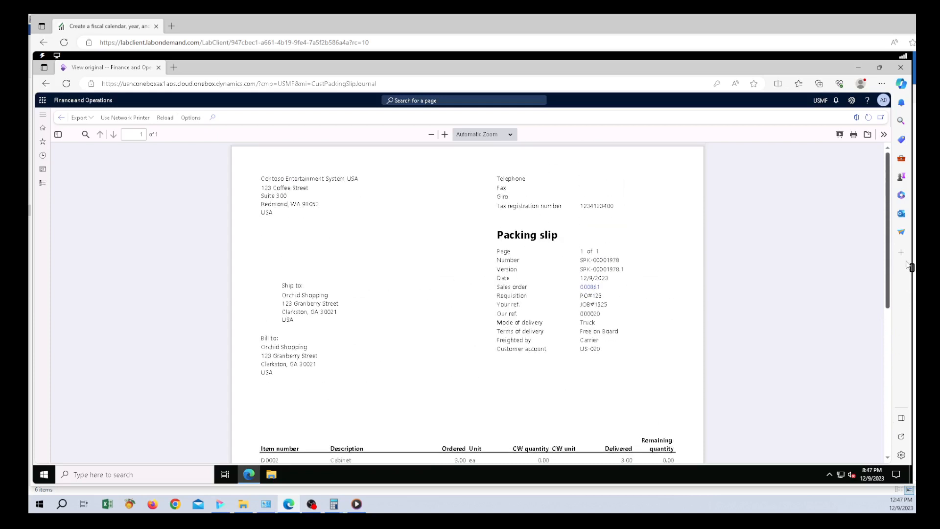
# Check which printers are available for the packing slip, cancel printing, and return to the sales order.
pyautogui.click(855, 136)
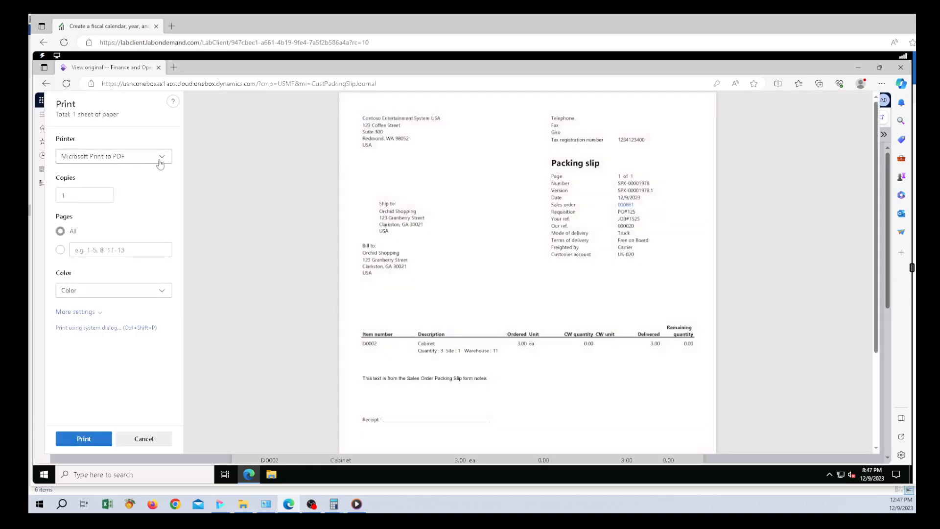
pyautogui.click(164, 156)
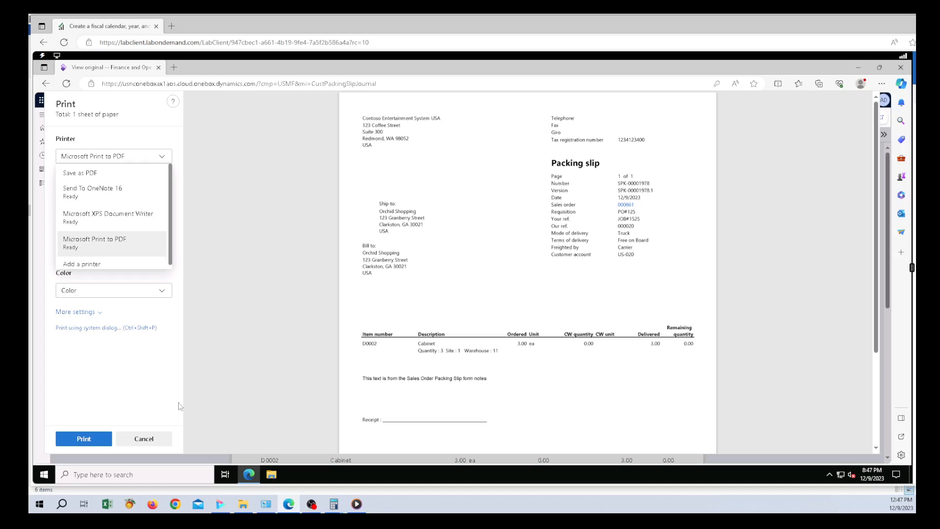
pyautogui.click(144, 441)
pyautogui.click(144, 440)
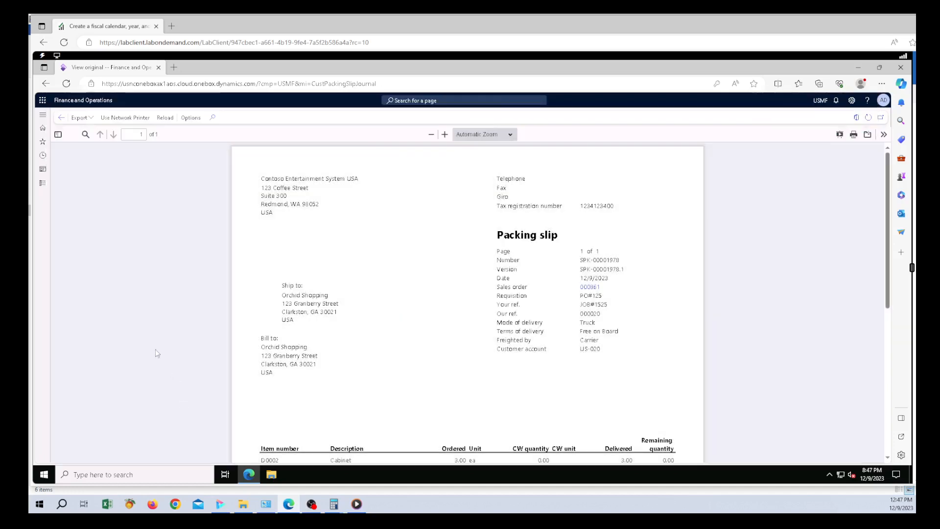
pyautogui.click(61, 118)
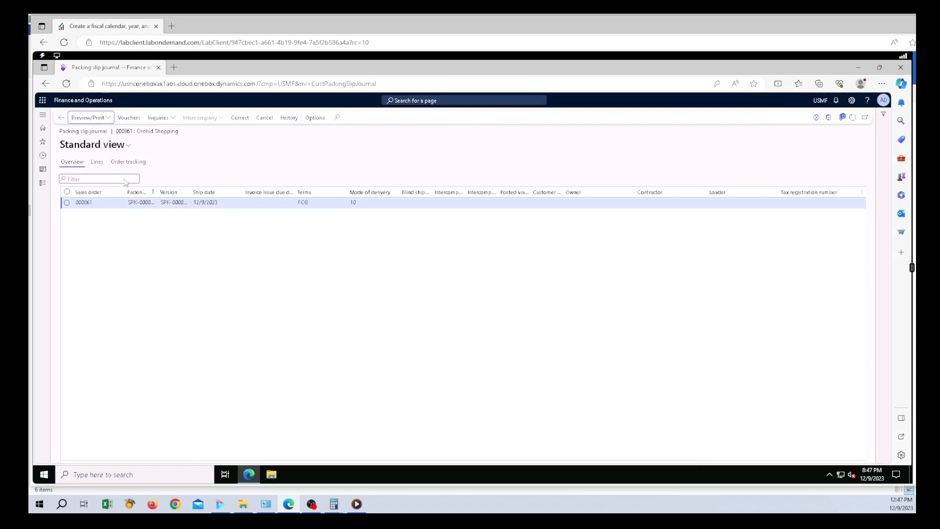
pyautogui.click(62, 118)
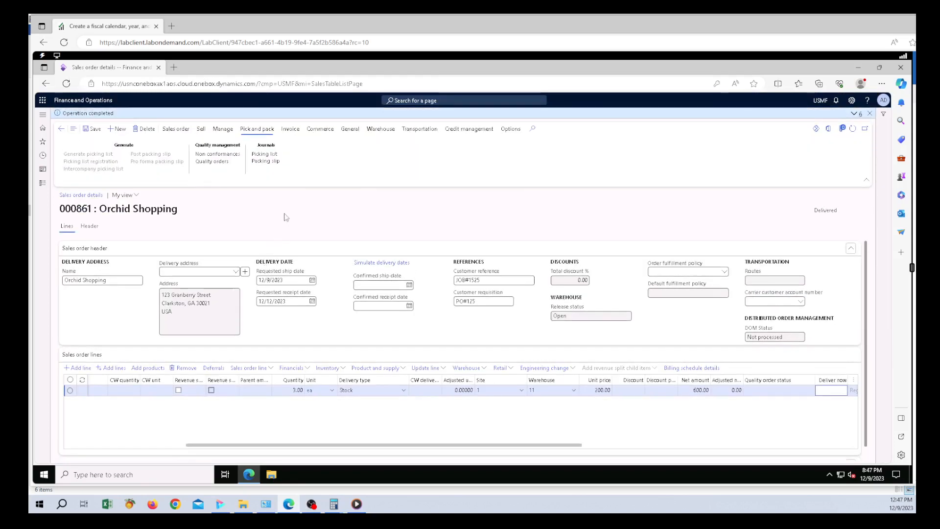
# Post the invoice for the delivered Cabinet line against its packing slip without printing it.
pyautogui.click(296, 207)
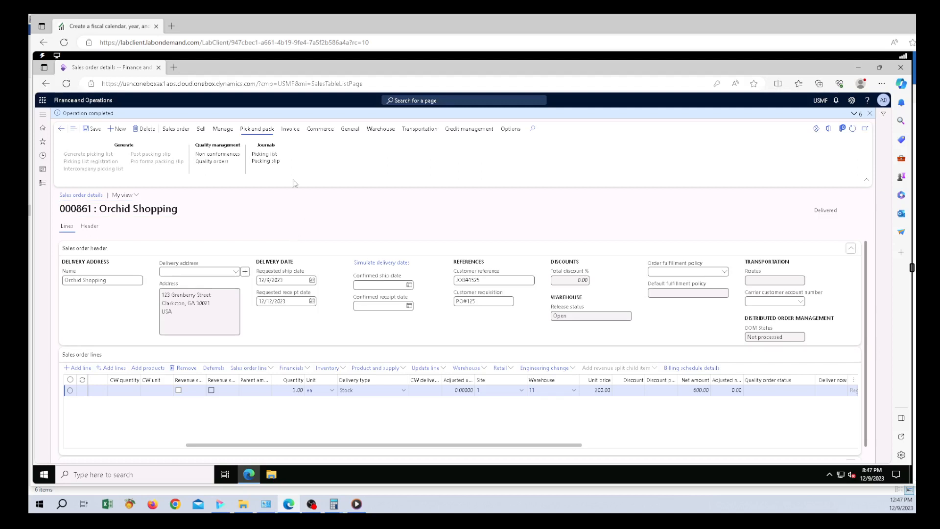
pyautogui.click(290, 129)
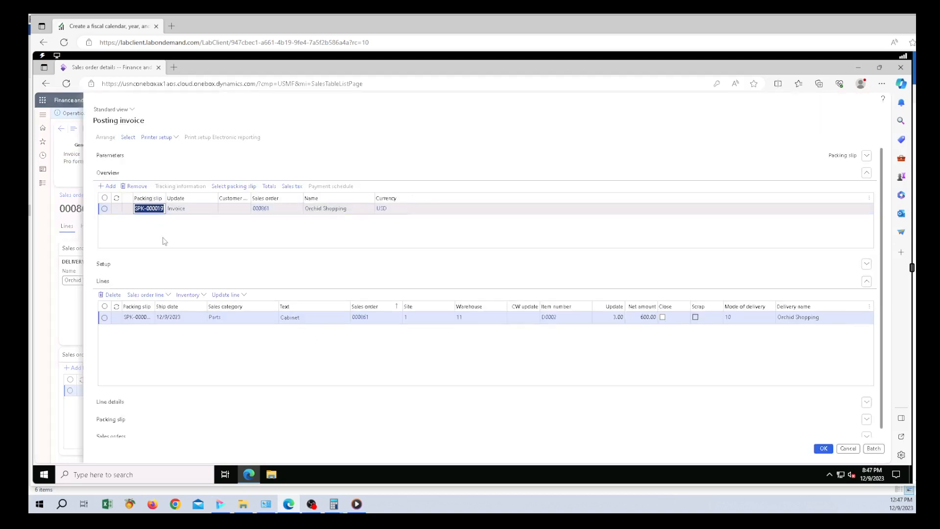
pyautogui.click(818, 449)
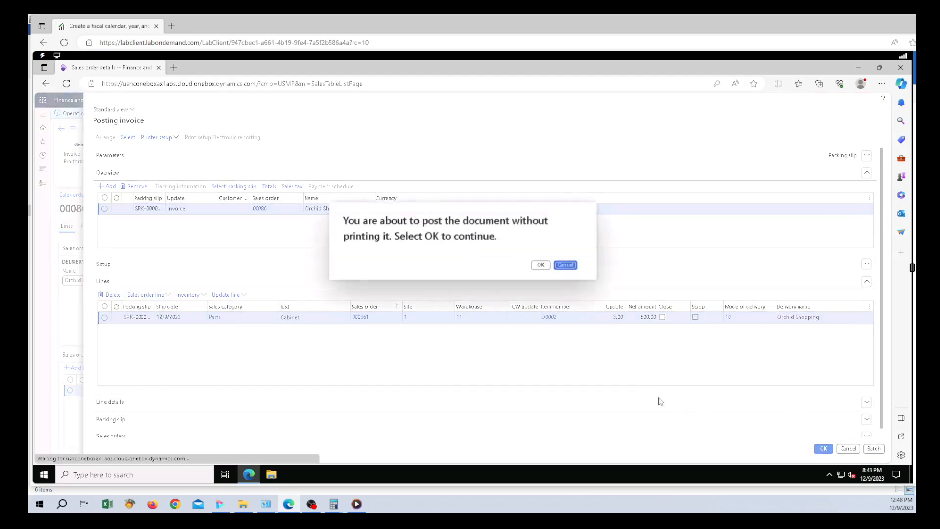
pyautogui.click(541, 265)
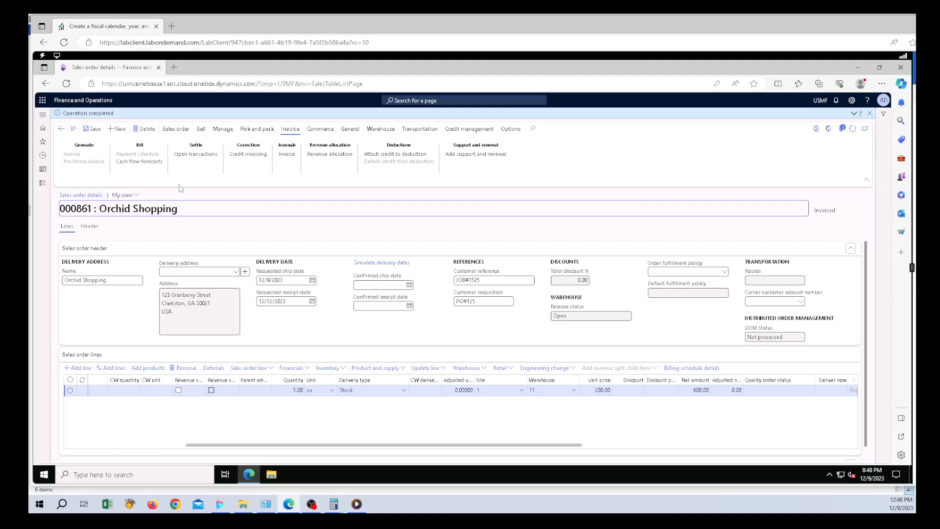
# Open the order's invoice journal and examine the original preview of the invoice from header to totals.
pyautogui.click(289, 154)
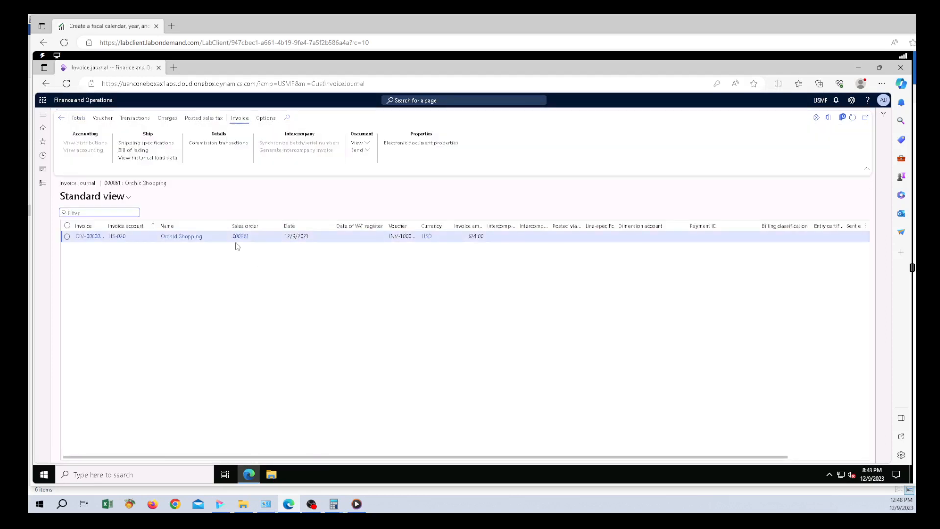
pyautogui.click(358, 143)
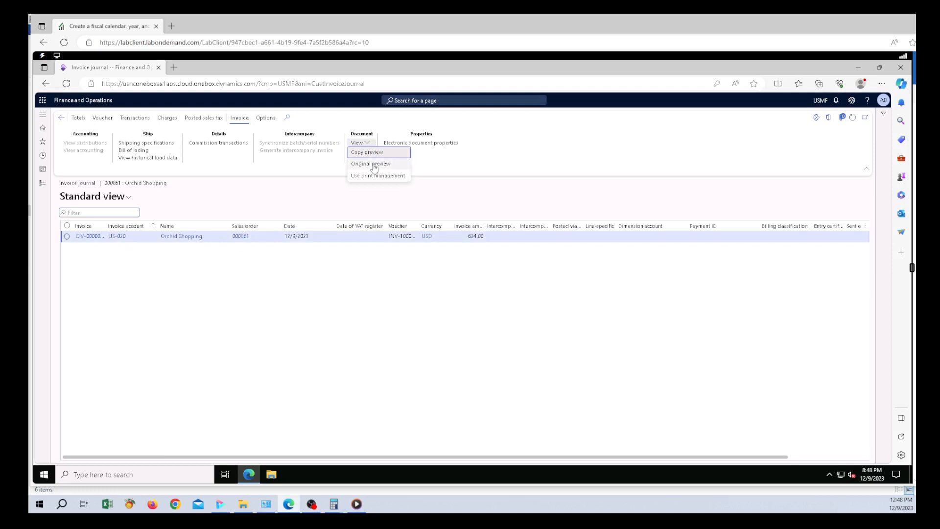
pyautogui.click(374, 168)
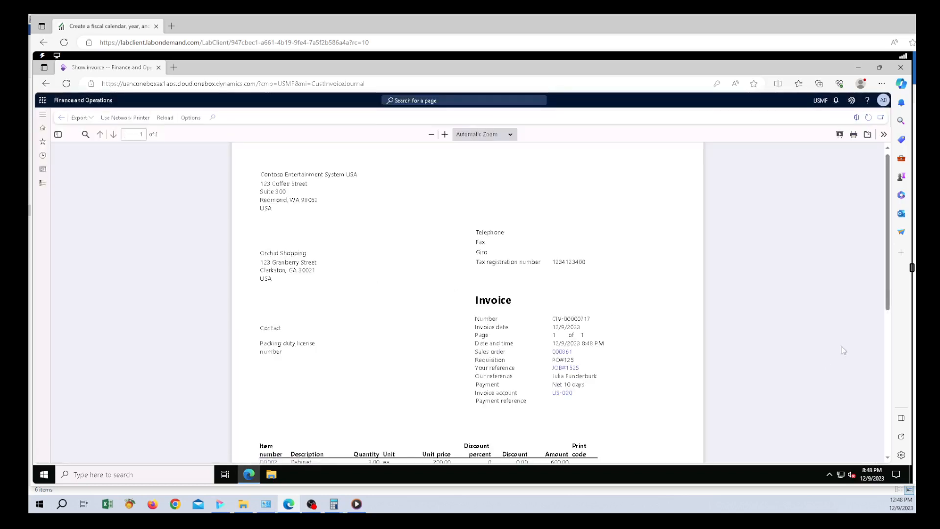
pyautogui.moveTo(890, 303); pyautogui.dragTo(891, 398)
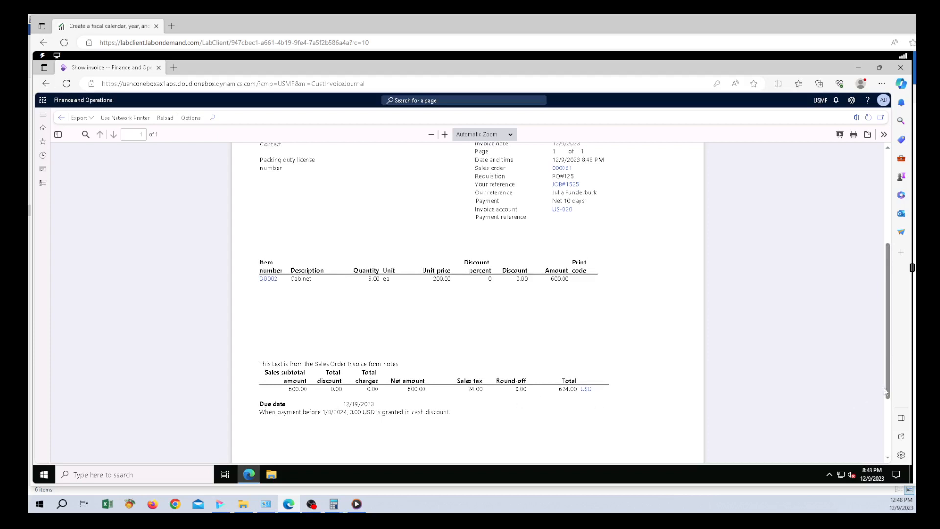
pyautogui.moveTo(886, 392); pyautogui.dragTo(890, 236)
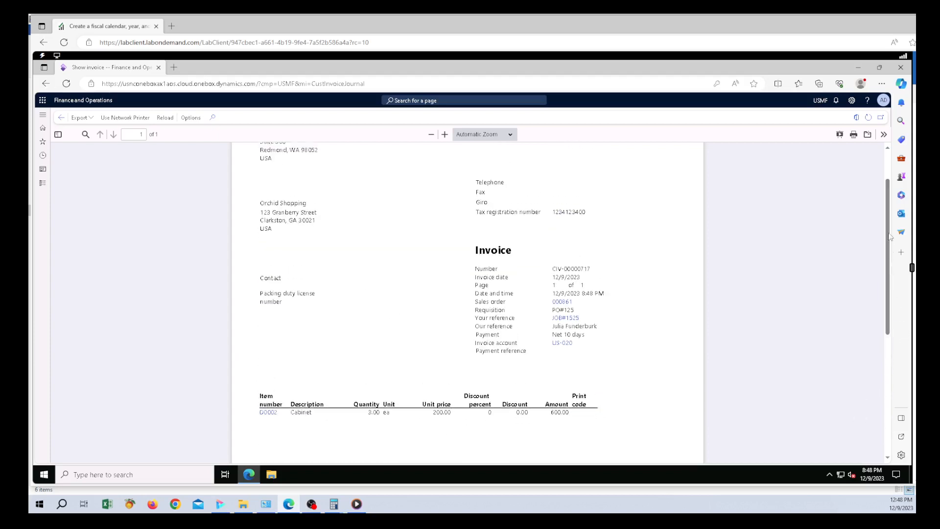
# Try the Save as PDF and Microsoft Print to PDF options for the invoice, cancel printing, and return to the sales order.
pyautogui.click(853, 135)
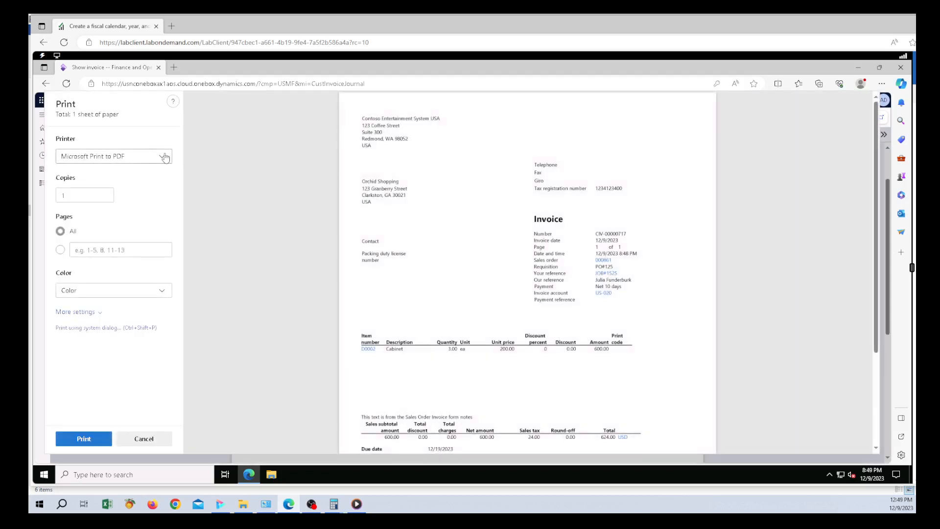
pyautogui.click(163, 157)
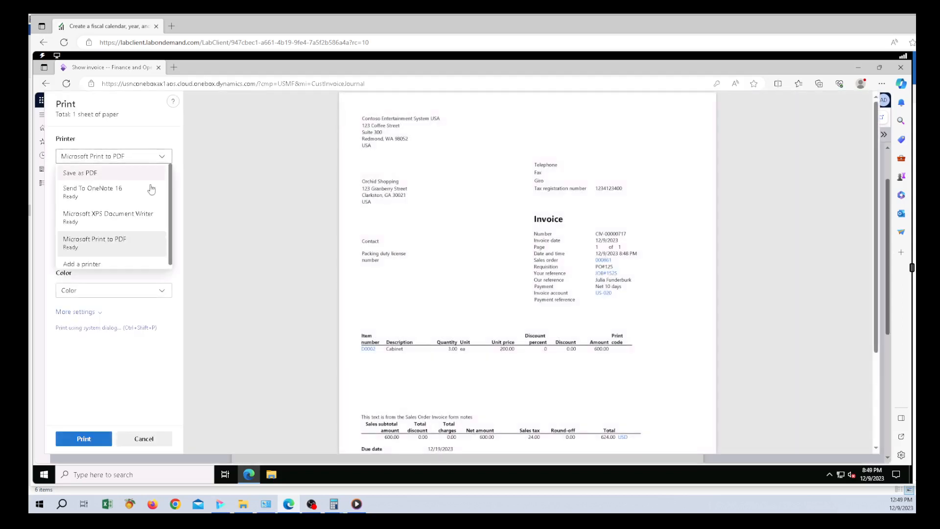
pyautogui.click(134, 174)
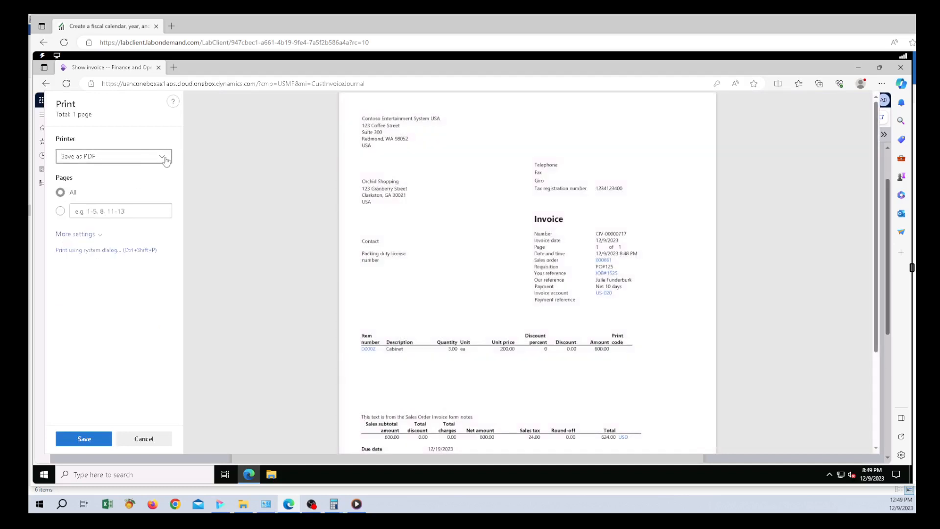
pyautogui.click(164, 159)
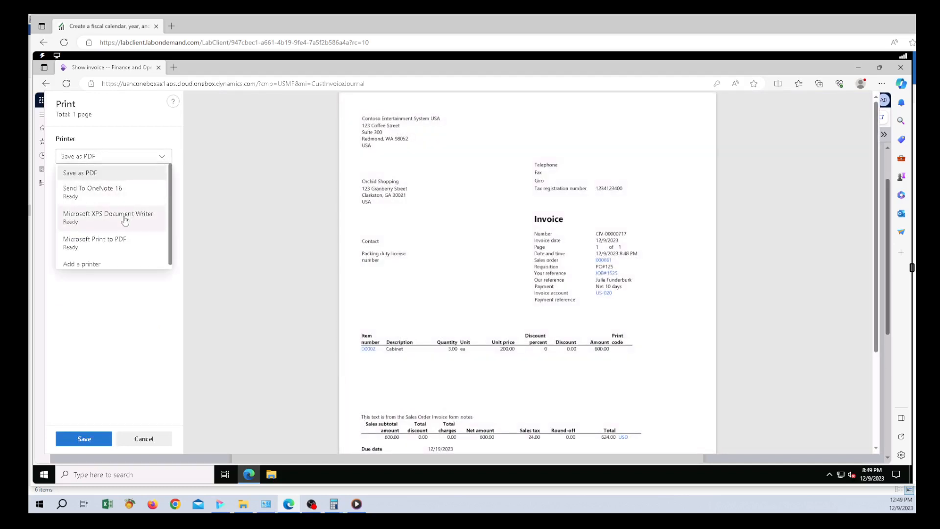
pyautogui.click(124, 241)
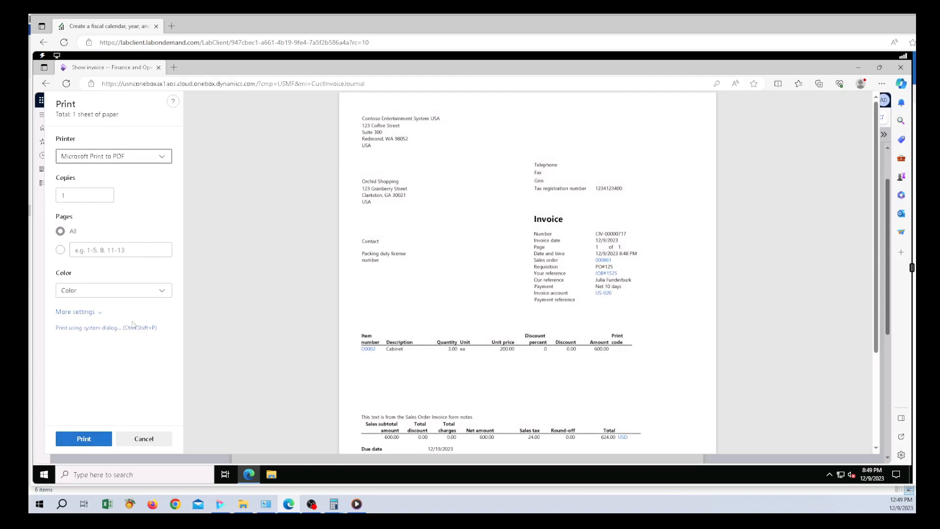
pyautogui.click(144, 438)
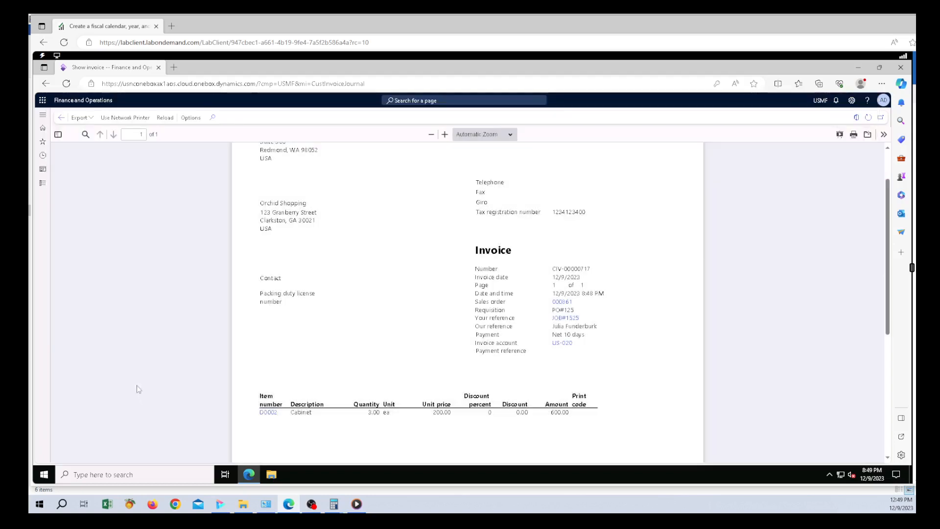
pyautogui.click(61, 118)
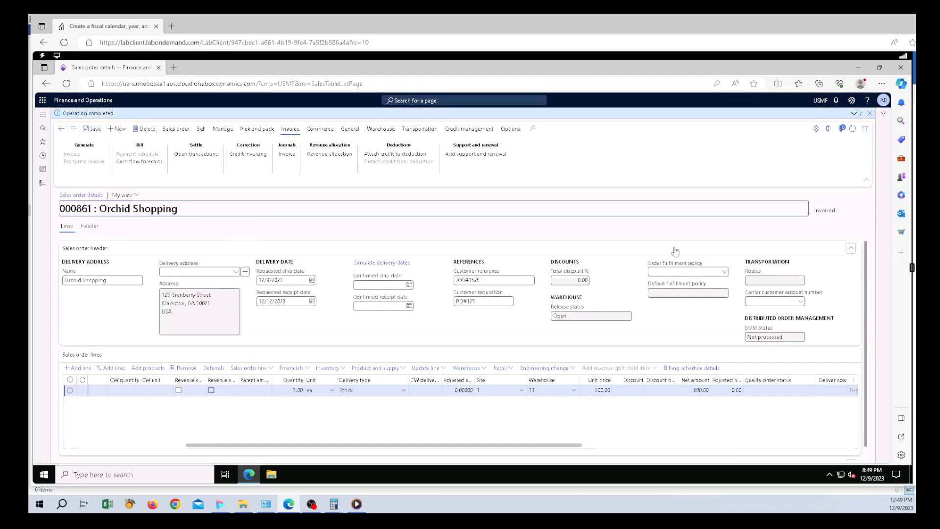
# Refresh the sales order and check the line status of the Cabinet line.
pyautogui.click(853, 131)
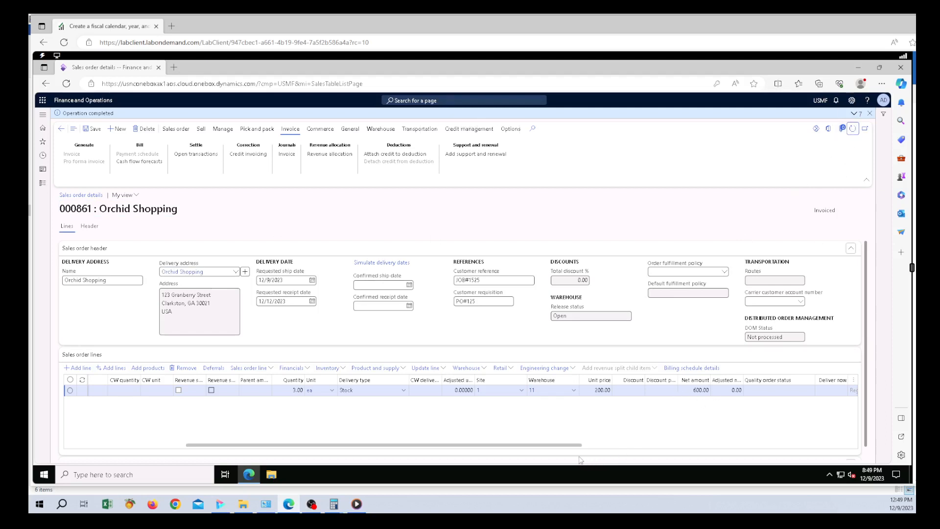
pyautogui.moveTo(573, 447); pyautogui.dragTo(772, 448)
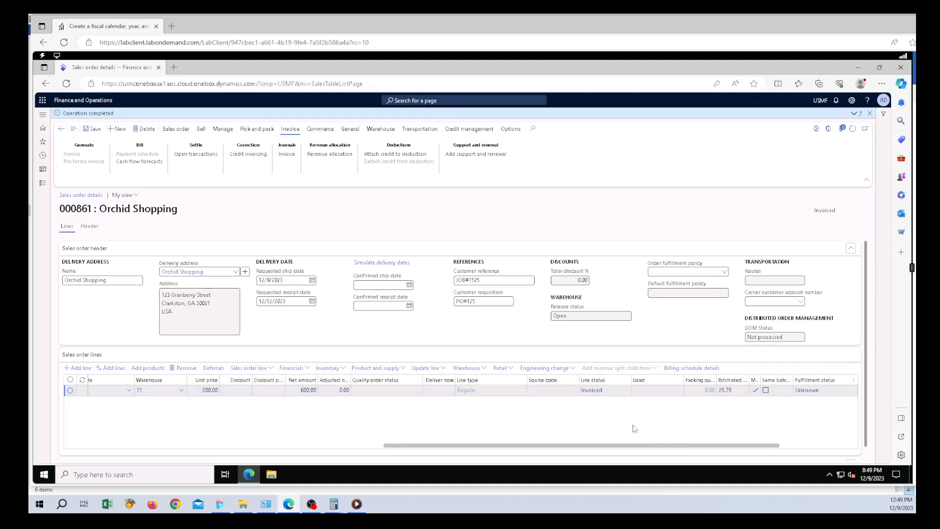
pyautogui.moveTo(733, 446); pyautogui.dragTo(357, 437)
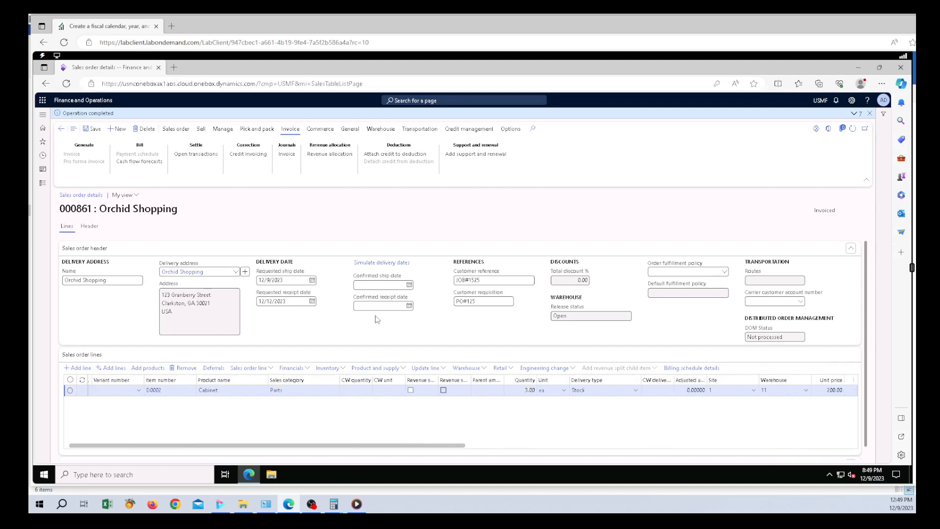